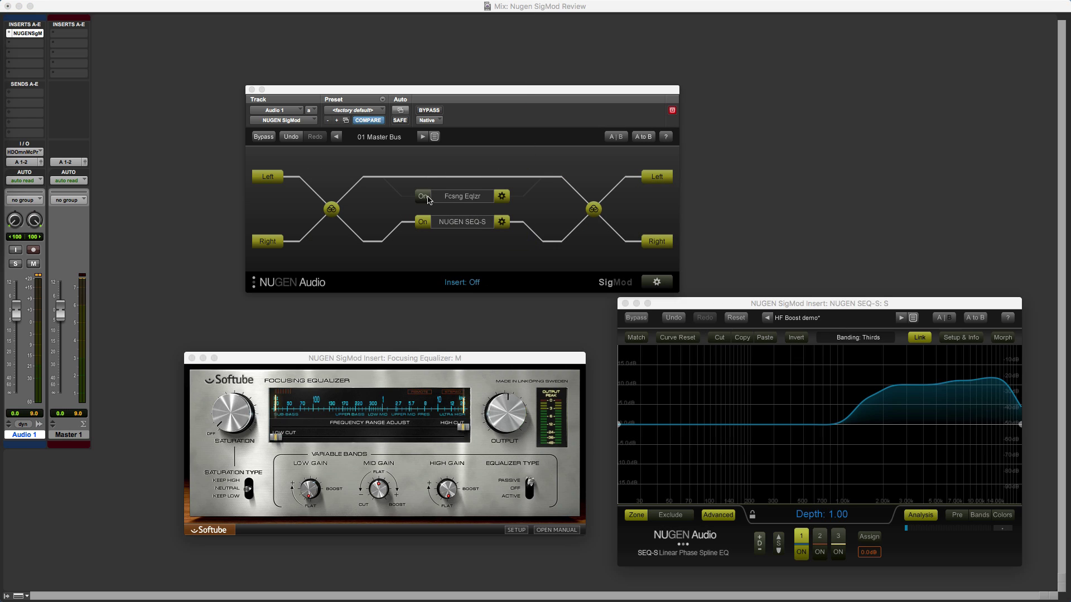
# Switch on the Fcsng Eqlzr (Focusing Equalizer) insert inside SigMod
pyautogui.click(422, 196)
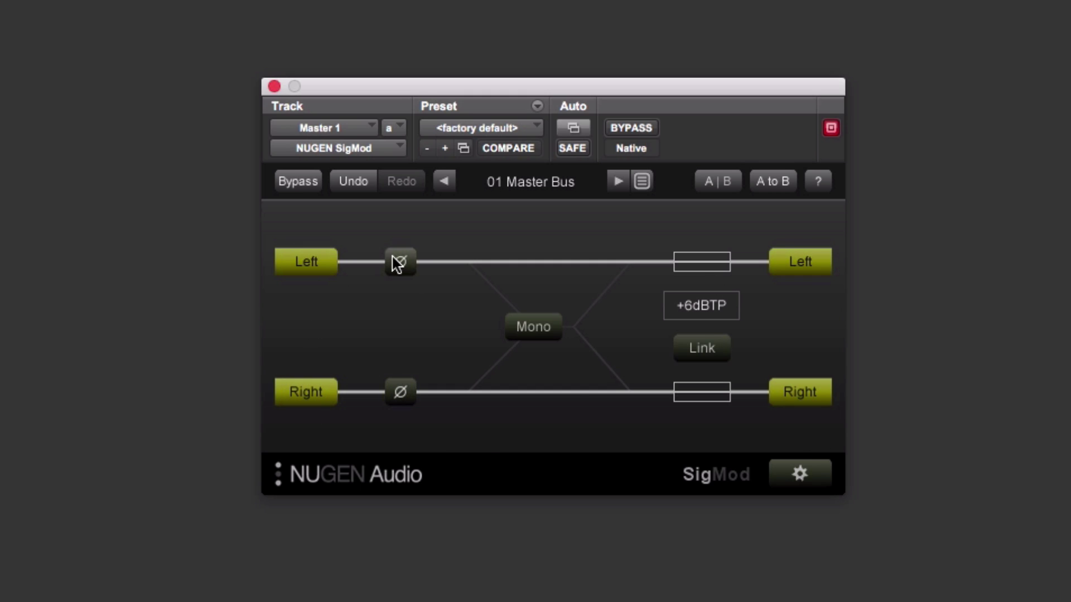
# Toggle mono summing on and off, then move the MONO module ahead of PHASE in the chain
pyautogui.click(535, 328)
pyautogui.click(535, 324)
pyautogui.click(800, 473)
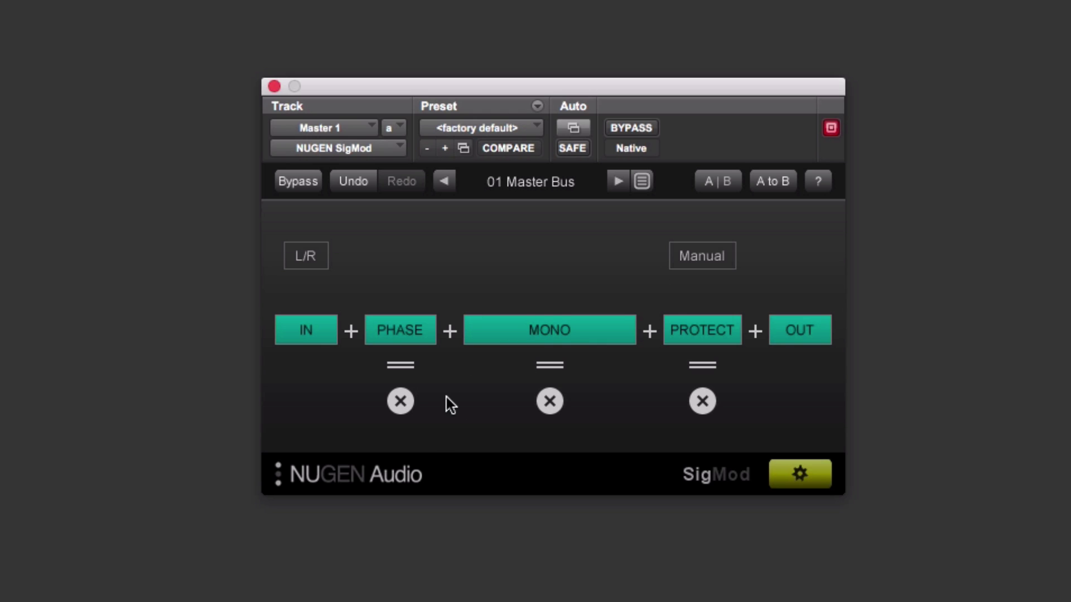
pyautogui.moveTo(550, 365); pyautogui.dragTo(409, 370)
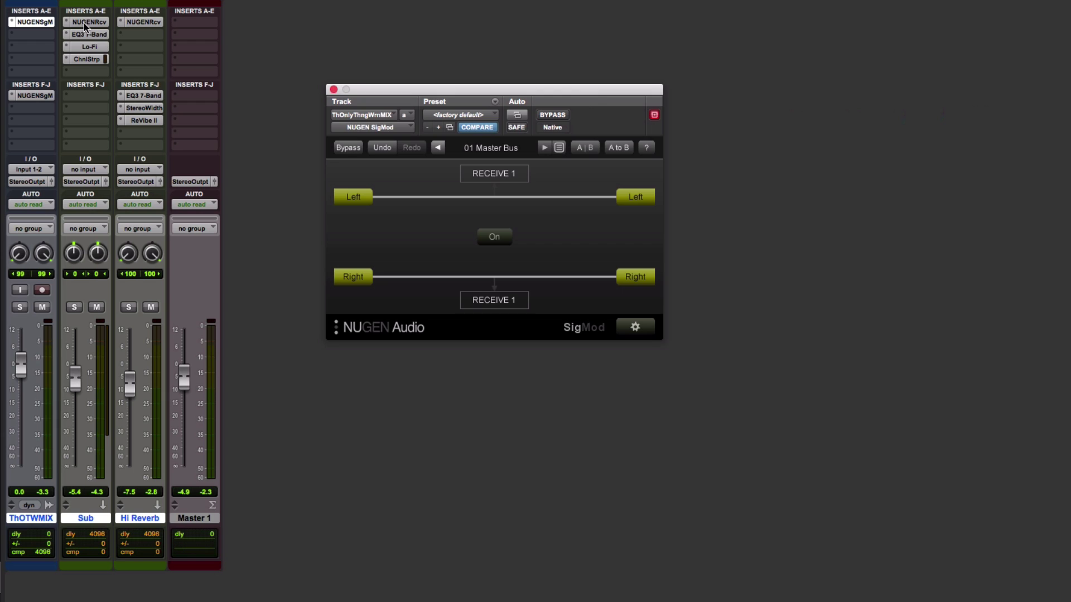
# Inspect the Receive, SigMod, EQ3 7-Band, Lo-Fi and Channel Strip inserts, then close Channel Strip
pyautogui.click(87, 22)
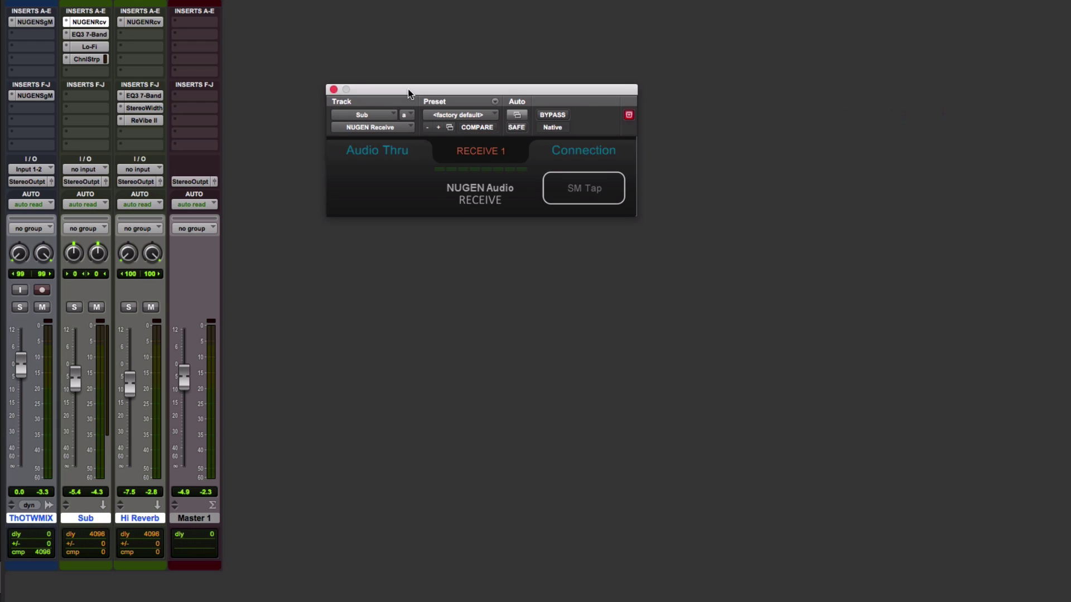
pyautogui.moveTo(408, 91); pyautogui.dragTo(428, 77)
pyautogui.click(33, 21)
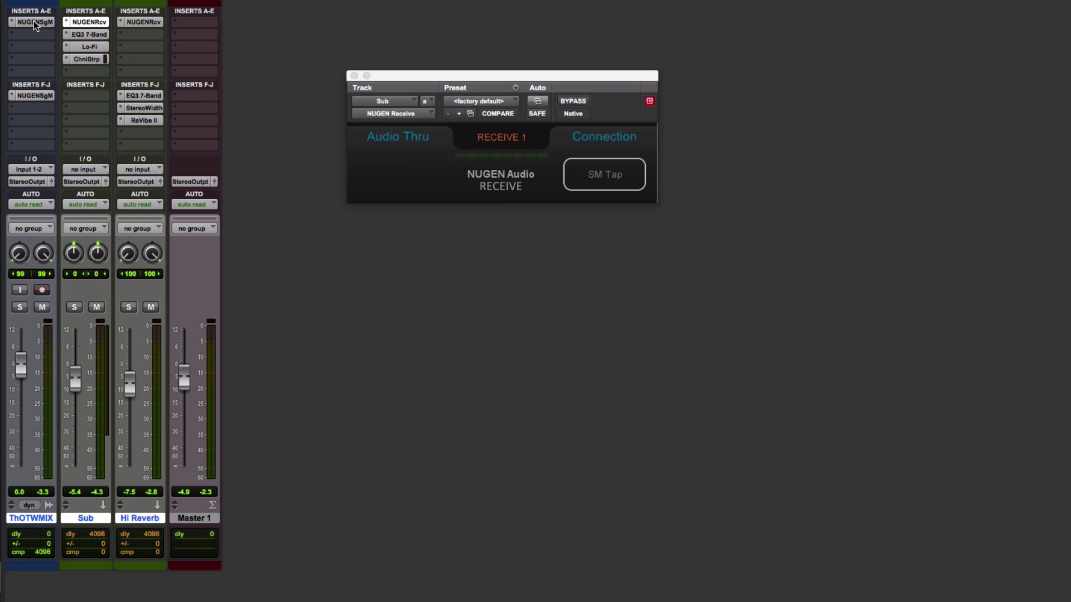
pyautogui.click(82, 36)
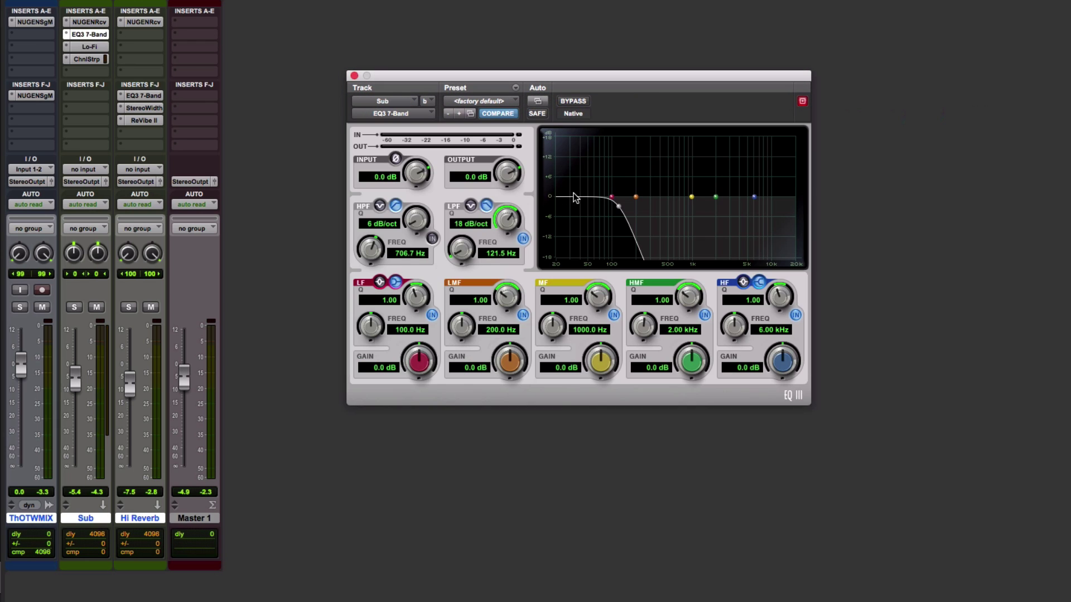
pyautogui.click(86, 48)
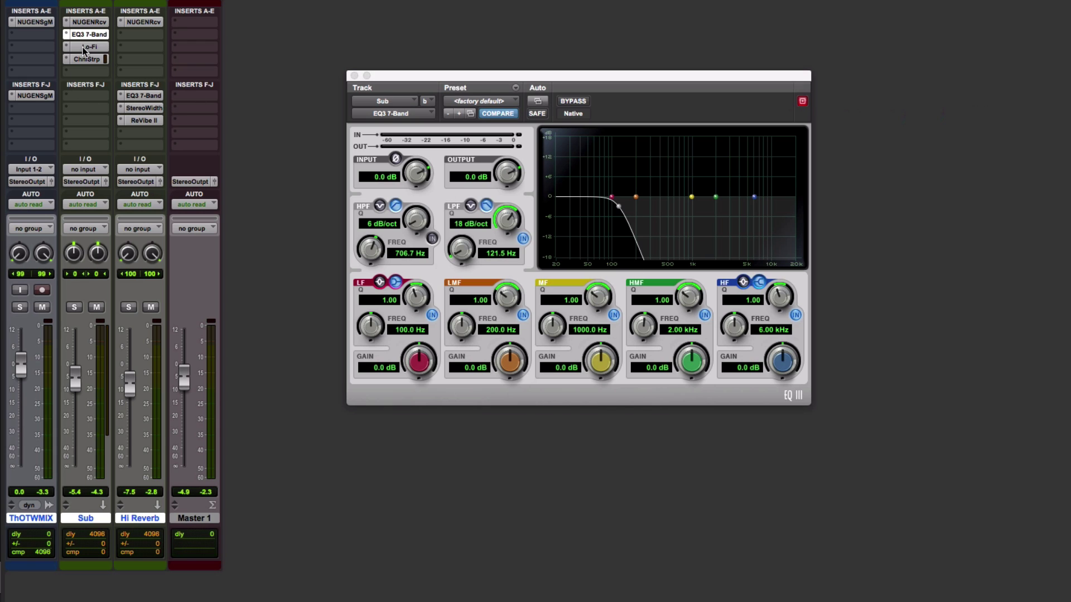
pyautogui.click(82, 60)
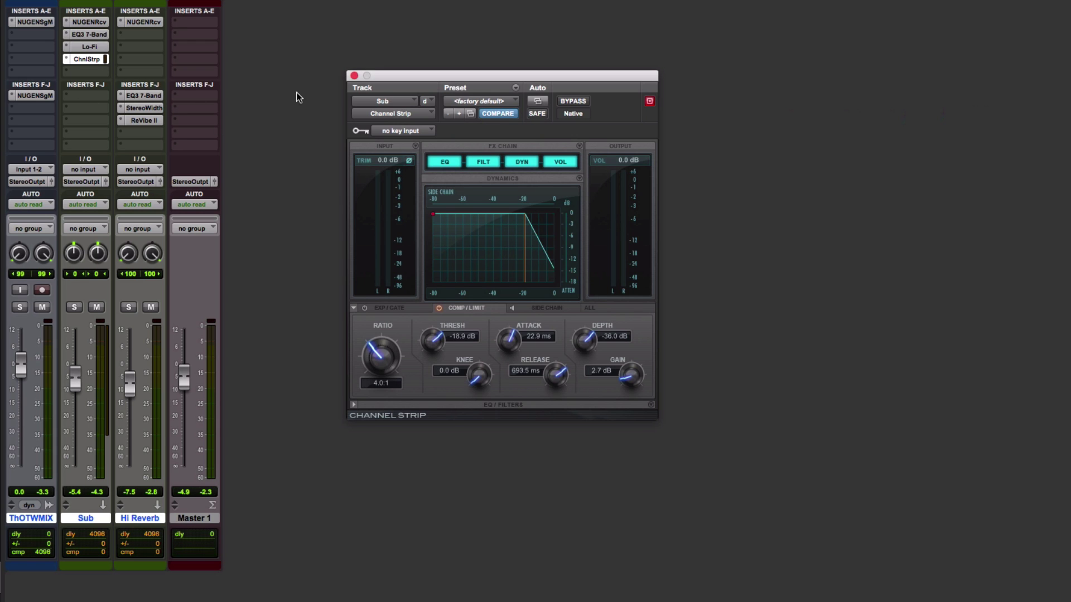
pyautogui.click(354, 76)
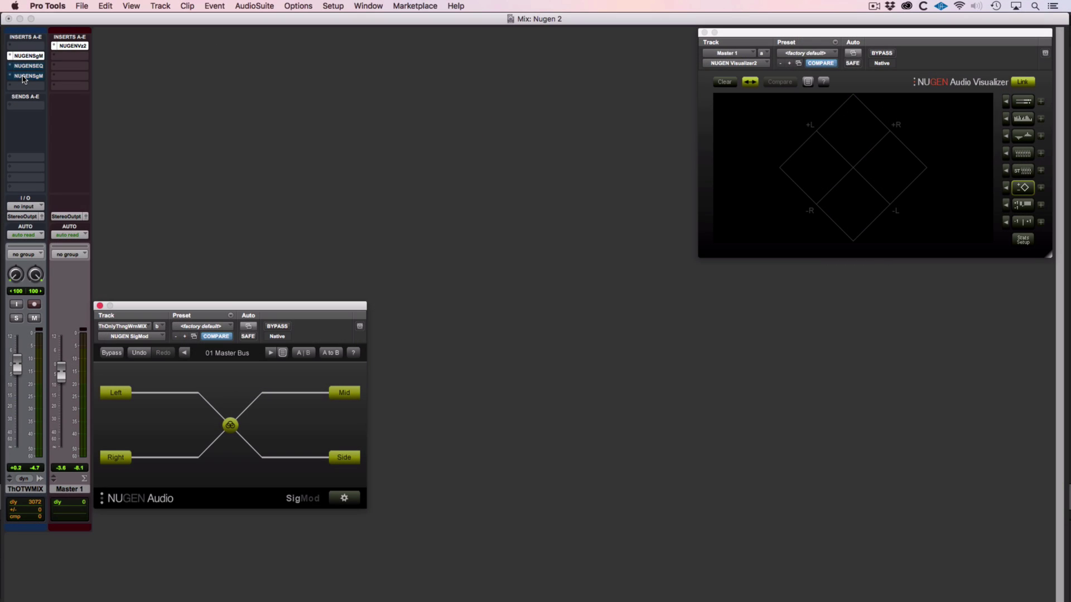
# Open the second SigMod insert on ThOTWMIX, start playback, and adjust the SEQ-S EQ depth
pyautogui.click(24, 79)
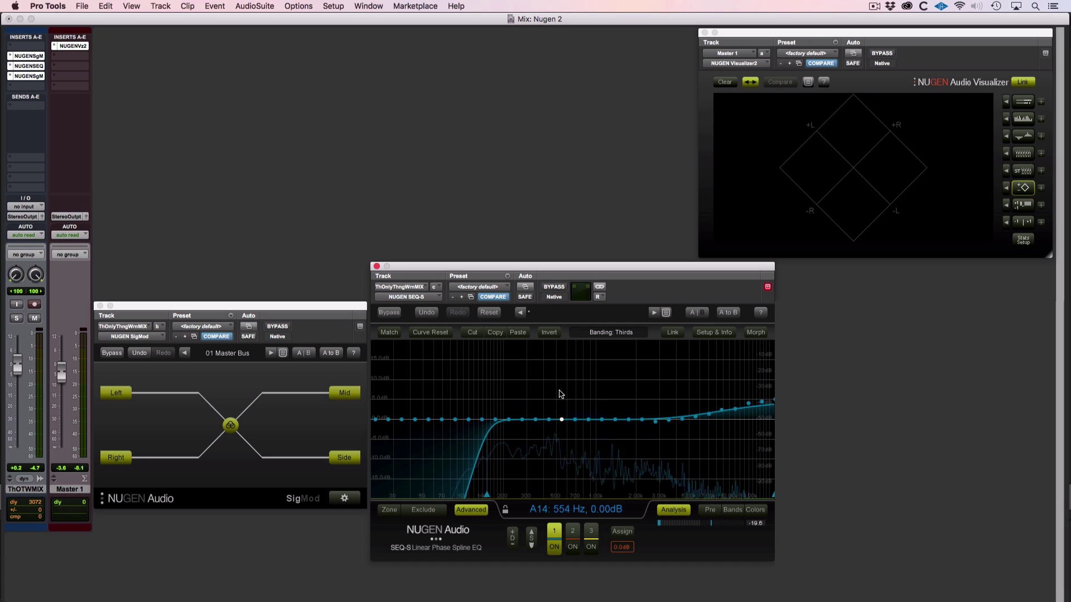
pyautogui.press('space')
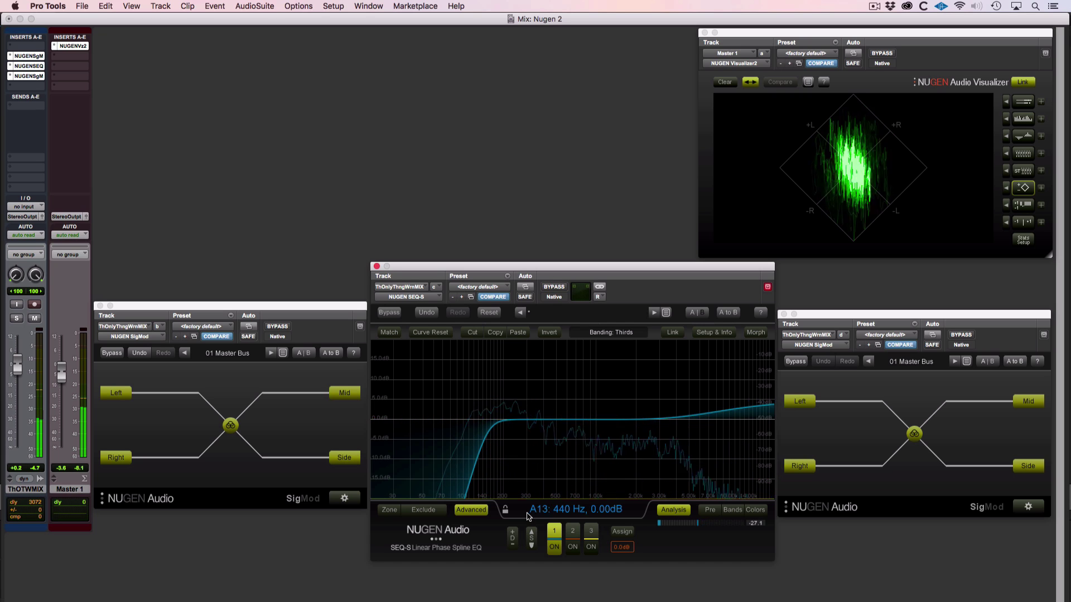
pyautogui.click(512, 538)
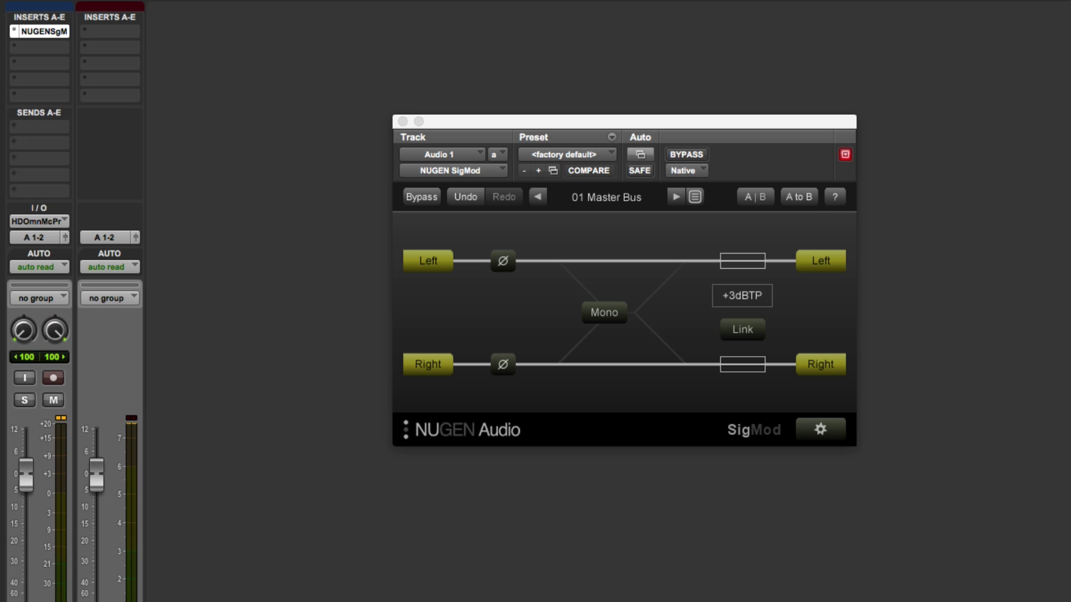
# Delete the PHASE, MONO and PROTECT modules from the Audio 1 SigMod chain
pyautogui.click(805, 430)
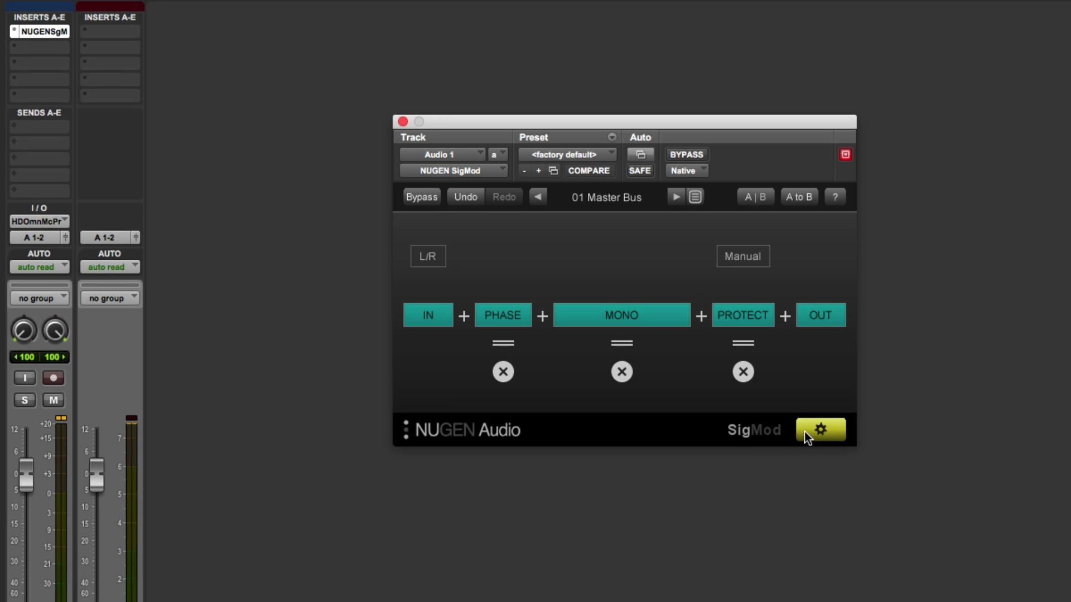
pyautogui.click(503, 372)
pyautogui.click(559, 372)
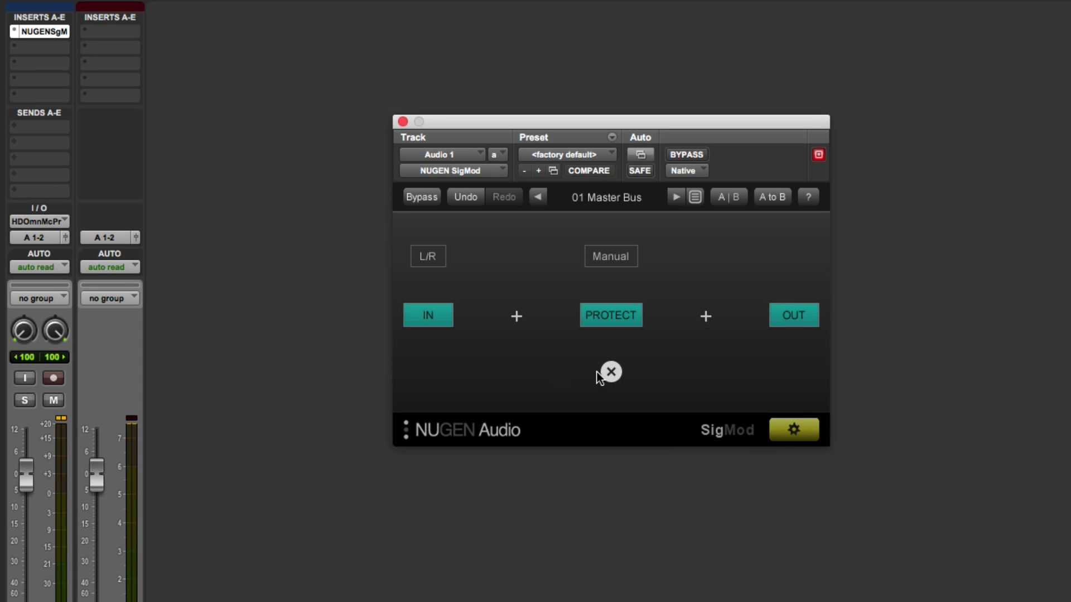
pyautogui.click(611, 372)
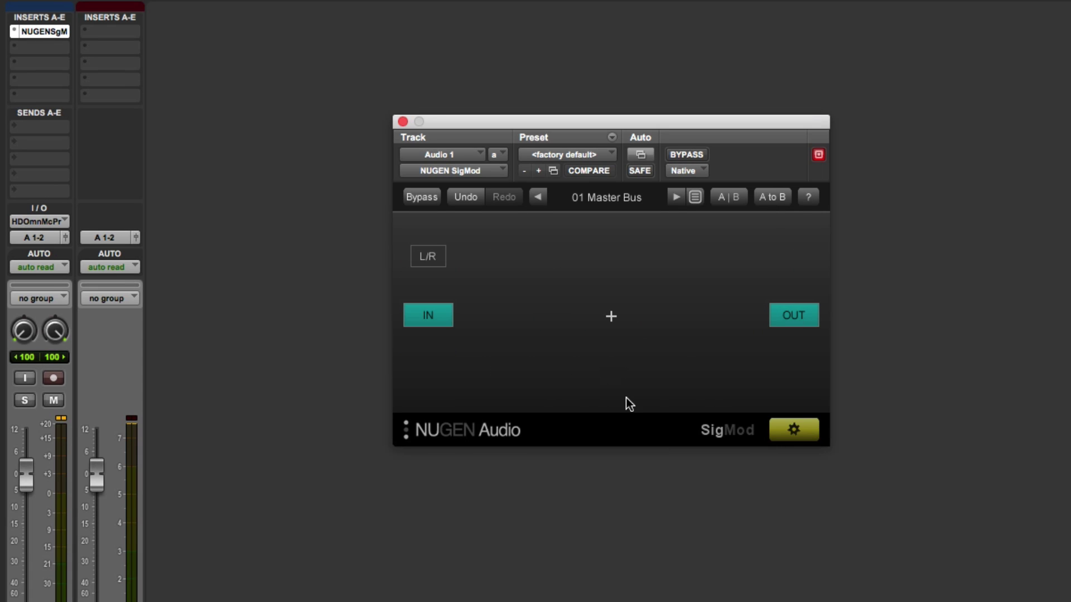
# Add a Mid-Side module, a Dual-mode Insert VST3 module, and a second Mid-Side before OUT
pyautogui.click(611, 317)
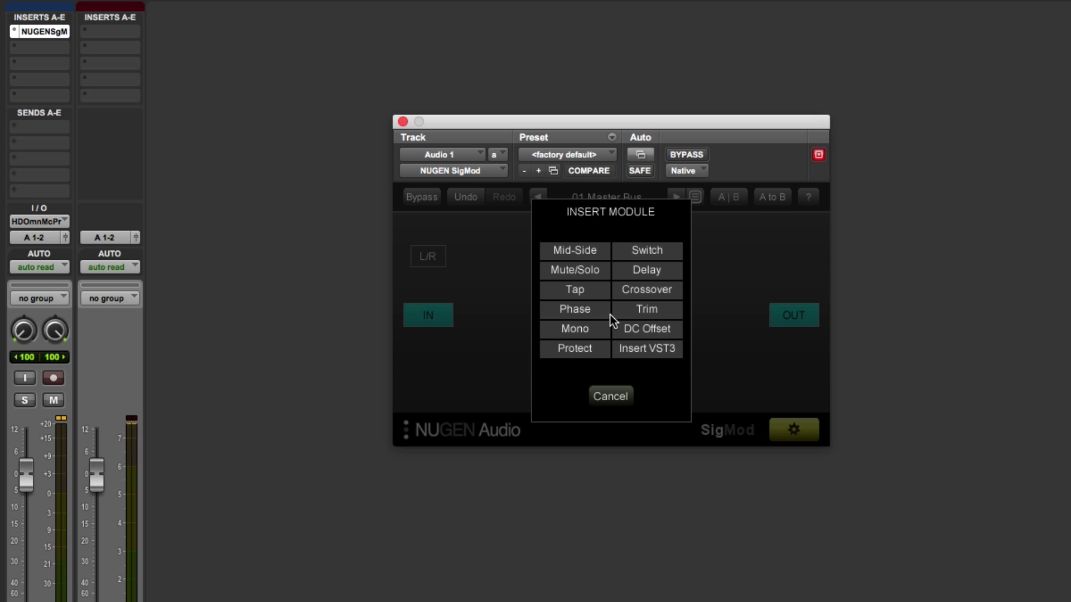
pyautogui.click(585, 252)
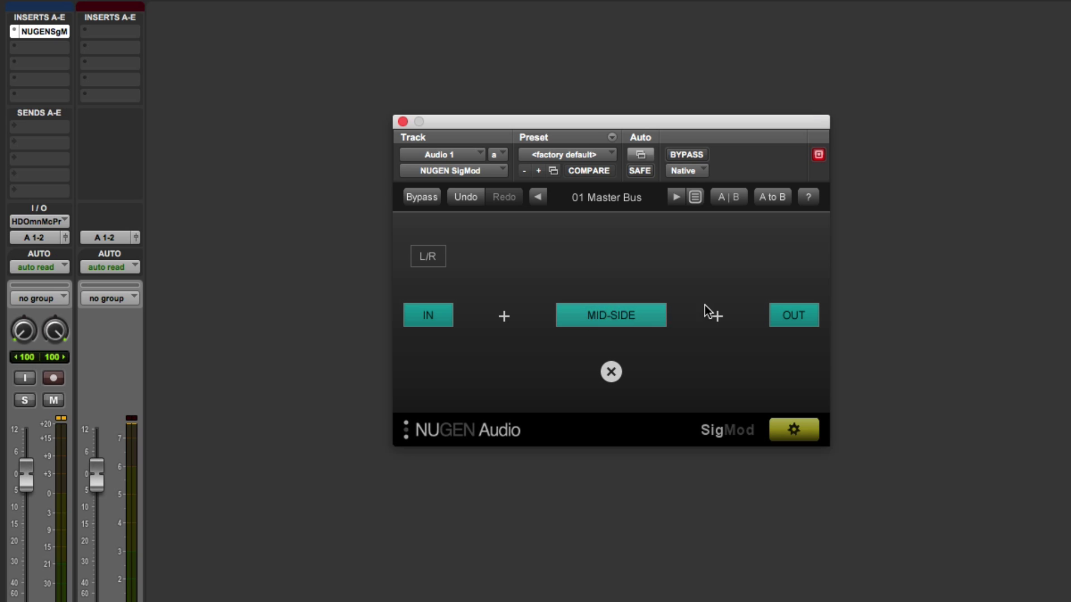
pyautogui.click(717, 318)
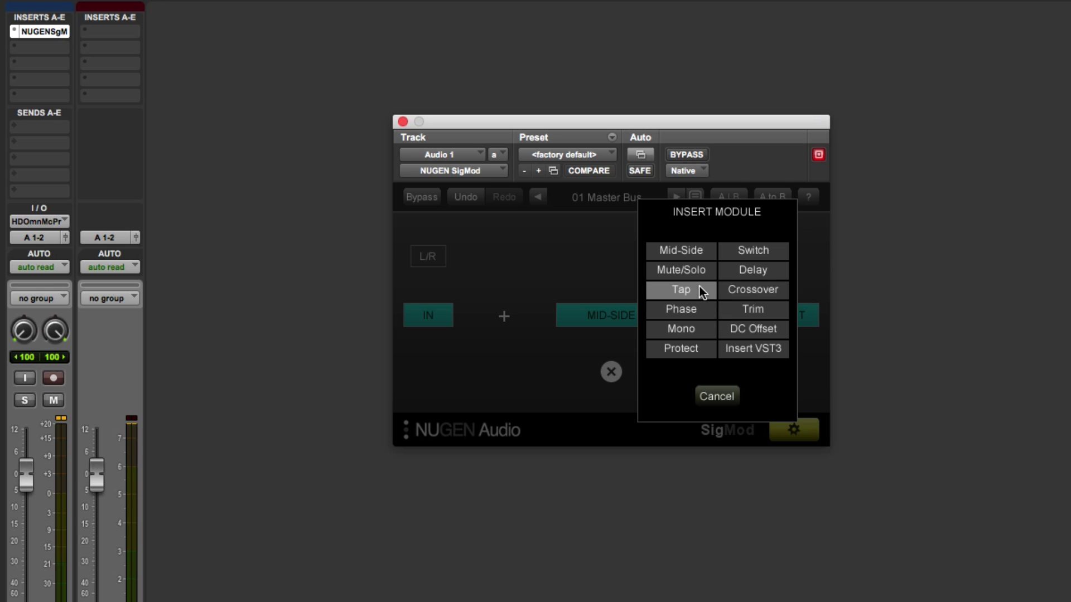
pyautogui.click(747, 351)
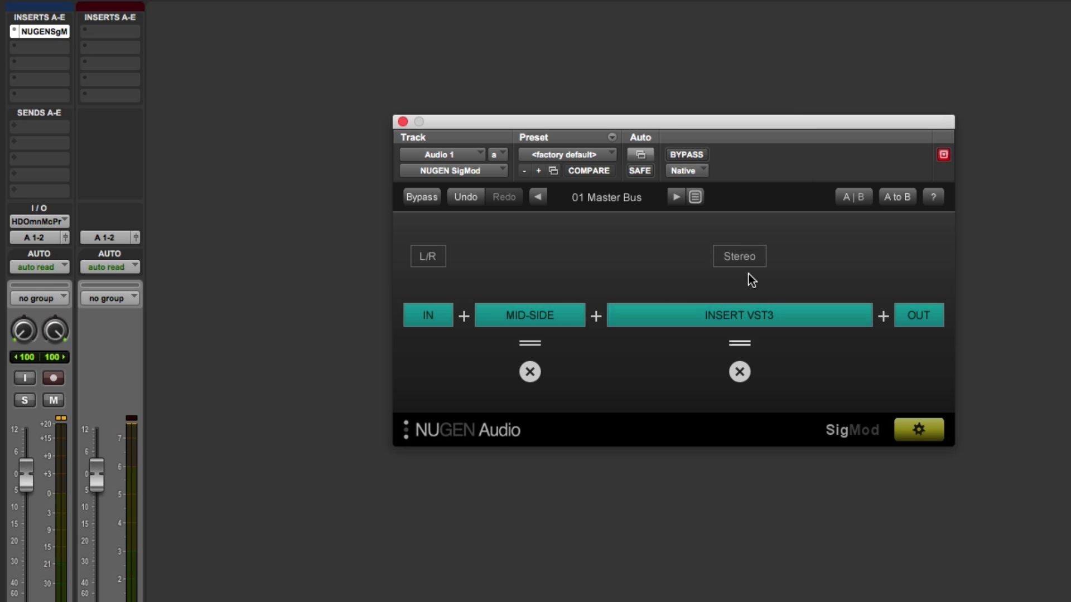
pyautogui.click(742, 256)
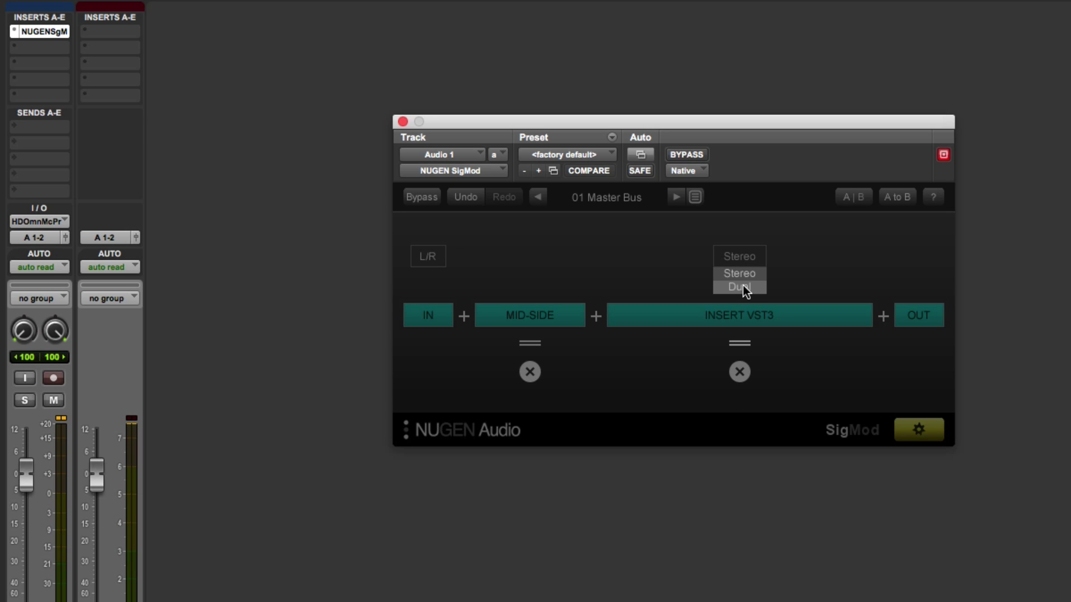
pyautogui.click(741, 286)
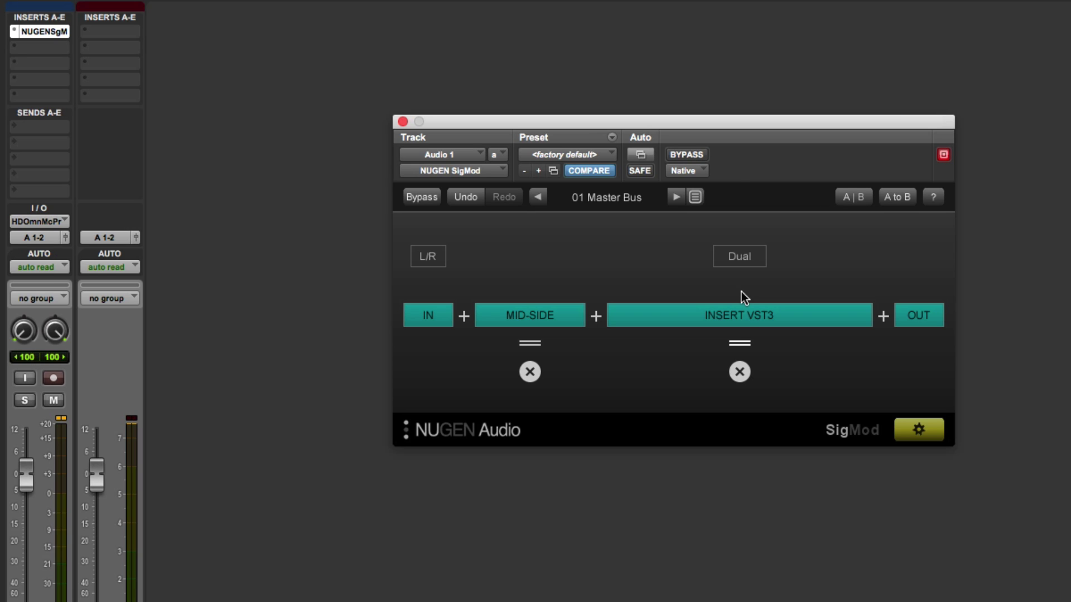
pyautogui.click(883, 316)
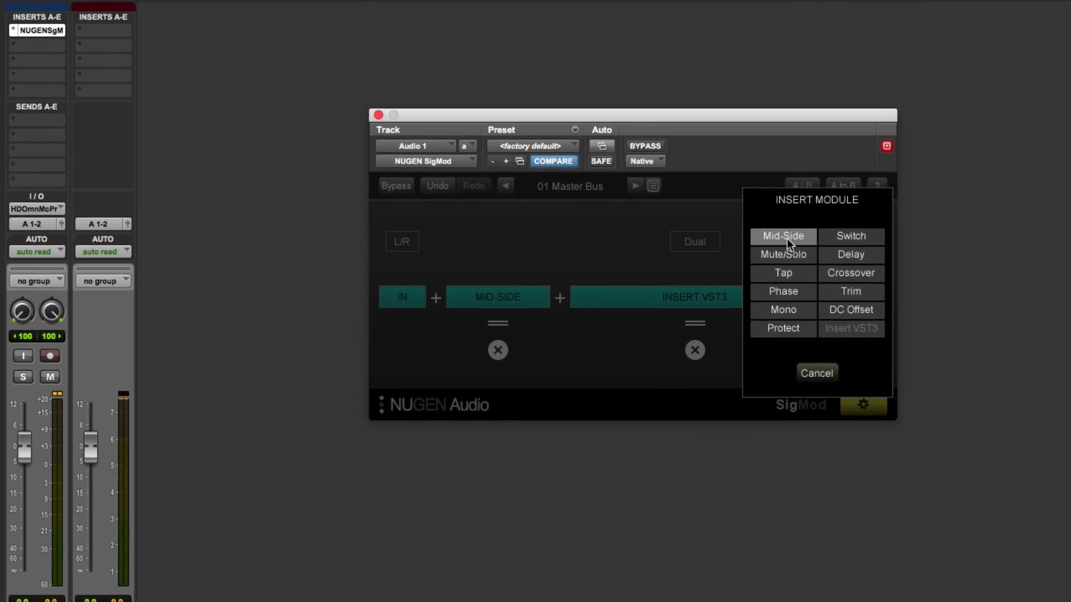
pyautogui.click(785, 237)
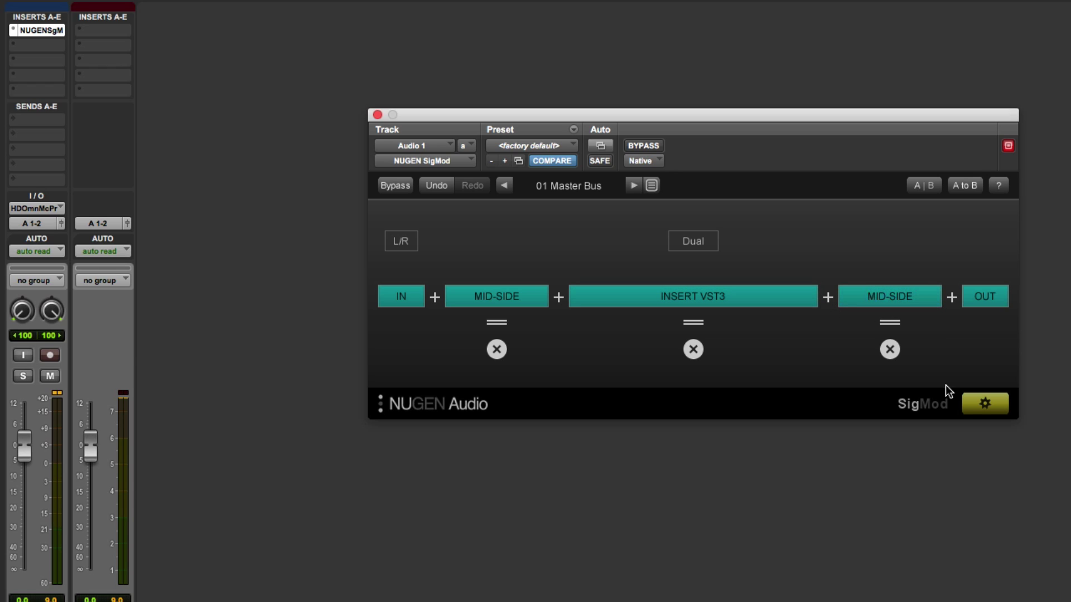
# Back in the routing view, enable Mid/Side encoding at the input and decoding to Left/Right at the output
pyautogui.click(974, 404)
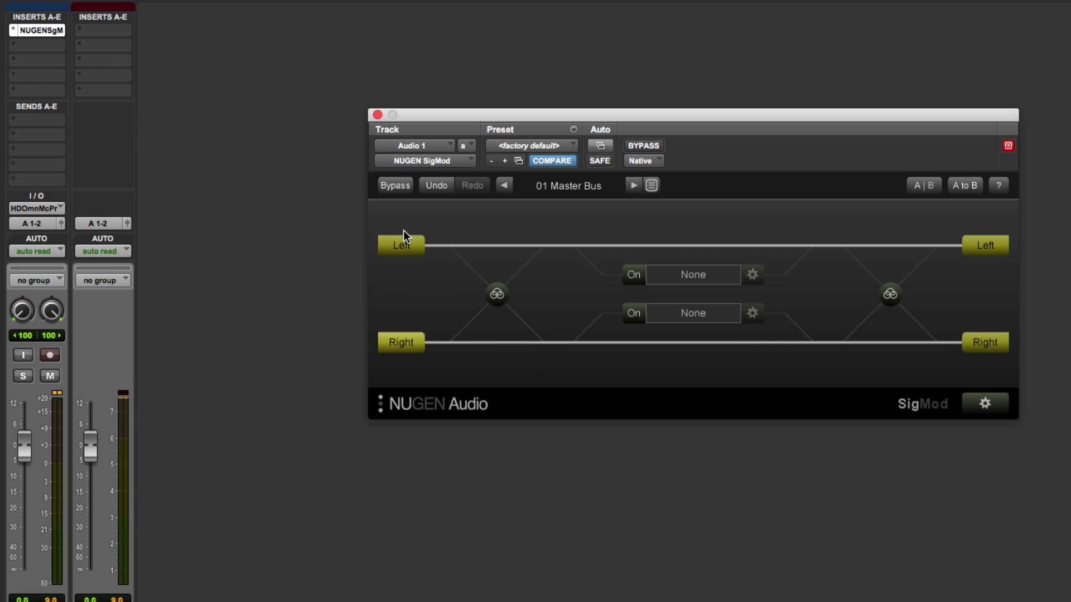
pyautogui.click(497, 295)
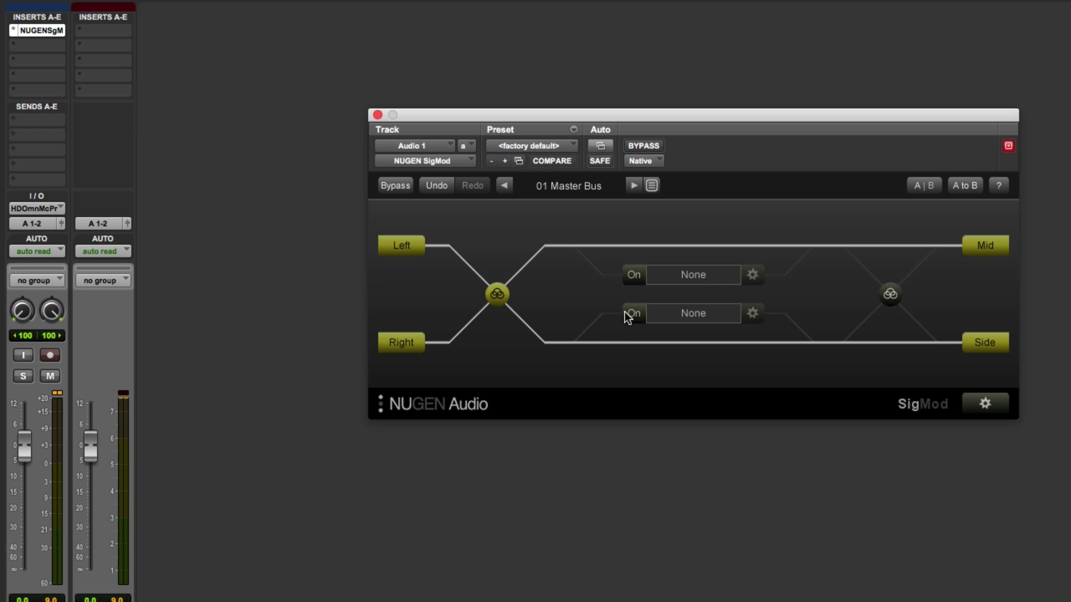
pyautogui.click(890, 294)
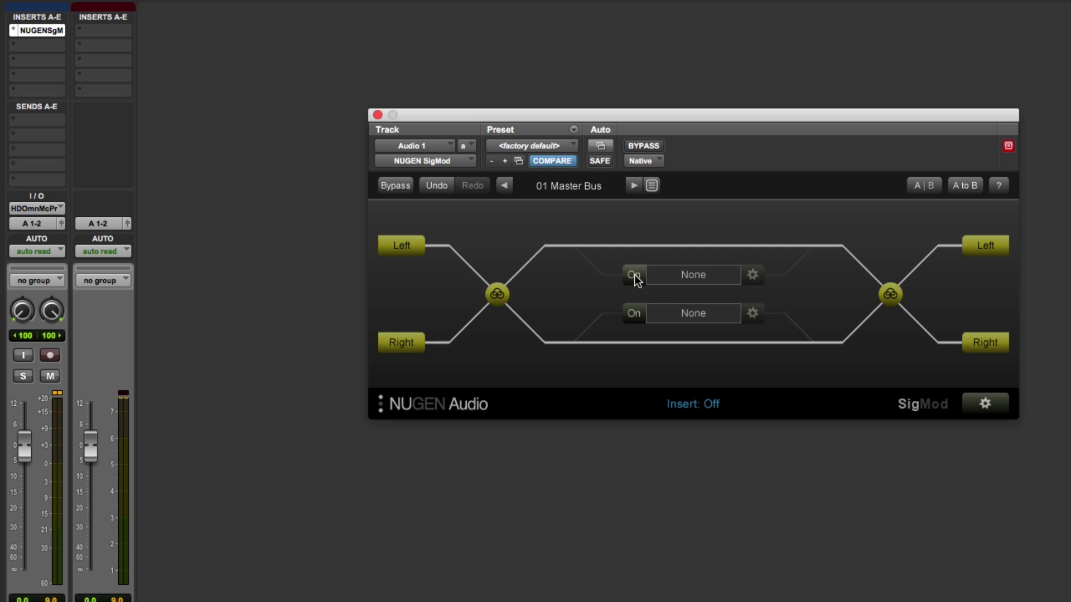
# Browse plugins for the empty side slot and settle on the iZotope Insight–Q3D page listing NUGEN SEQ-S
pyautogui.click(679, 314)
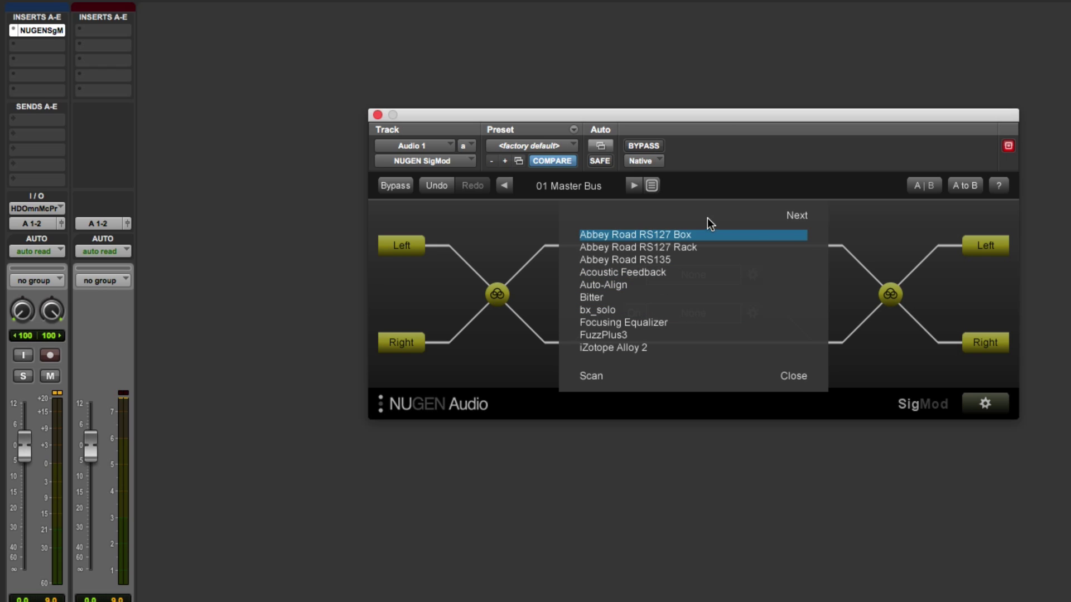
pyautogui.click(798, 218)
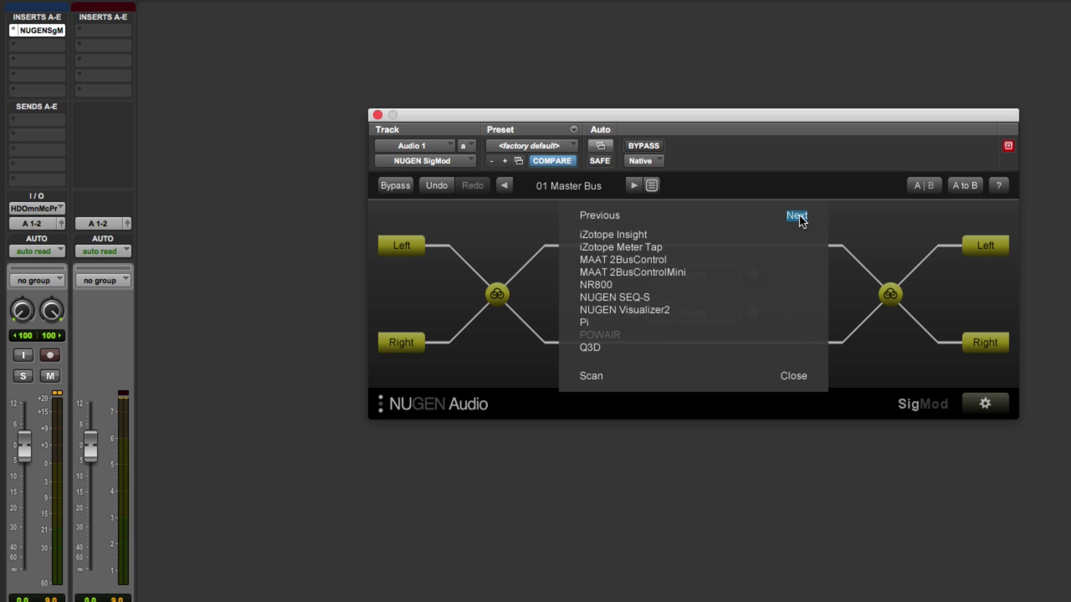
pyautogui.click(798, 216)
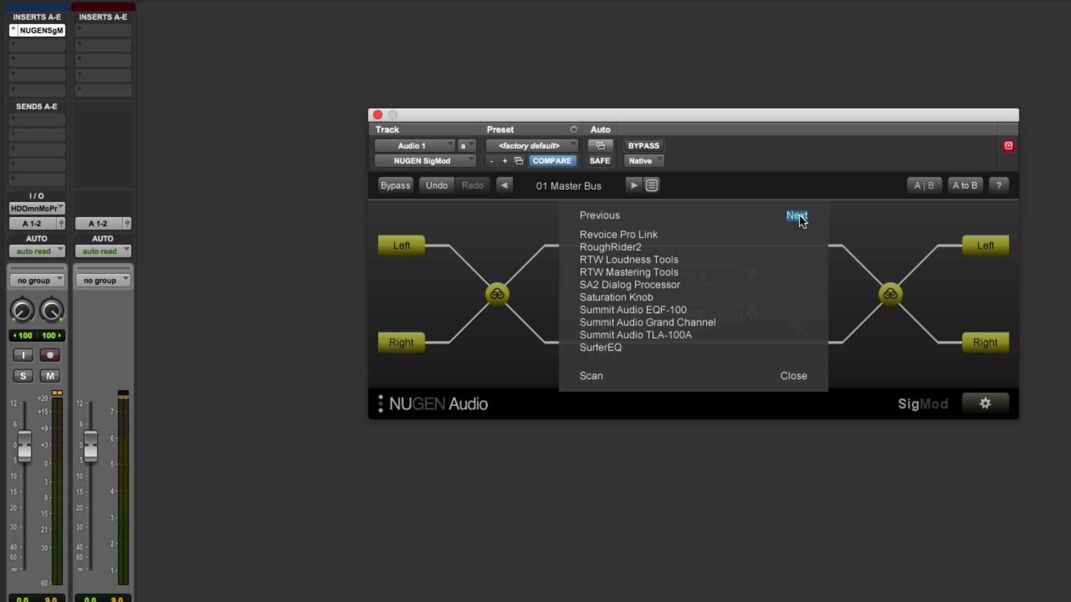
pyautogui.click(798, 216)
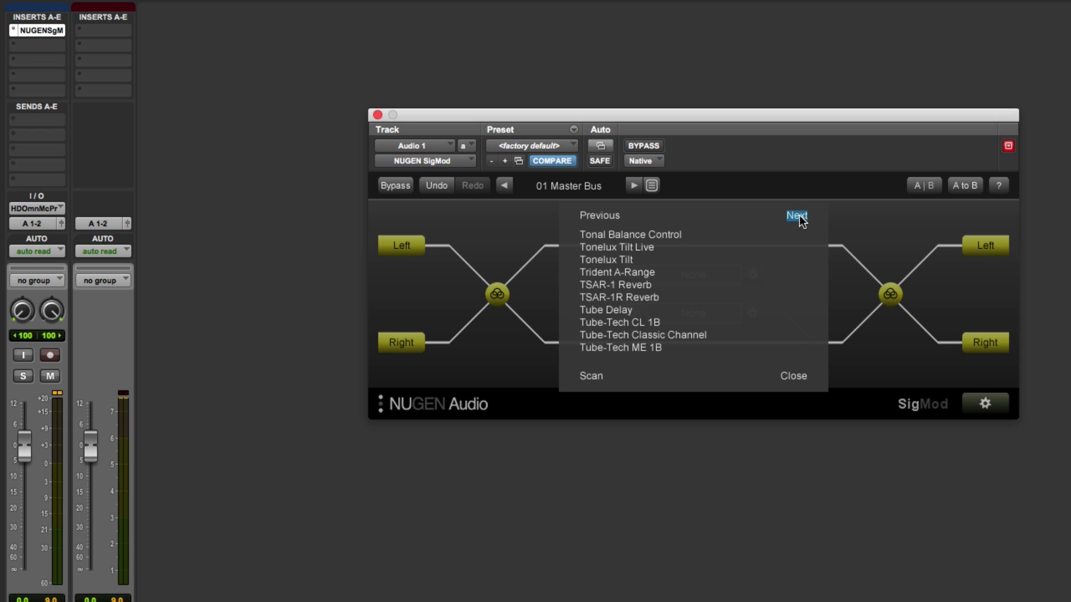
pyautogui.click(598, 217)
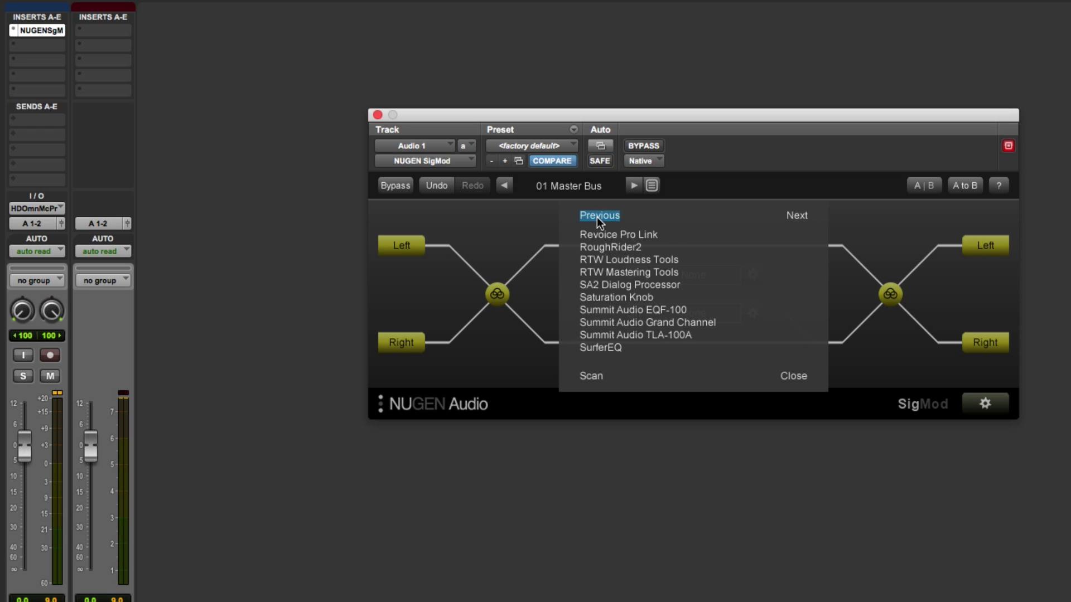
pyautogui.click(597, 216)
pyautogui.click(597, 217)
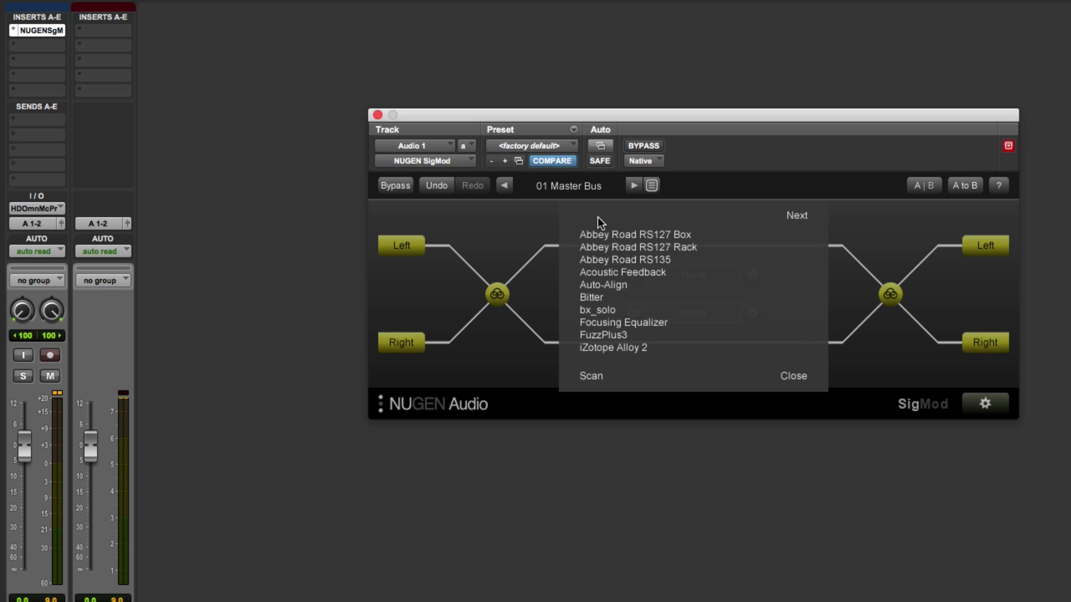
pyautogui.click(809, 215)
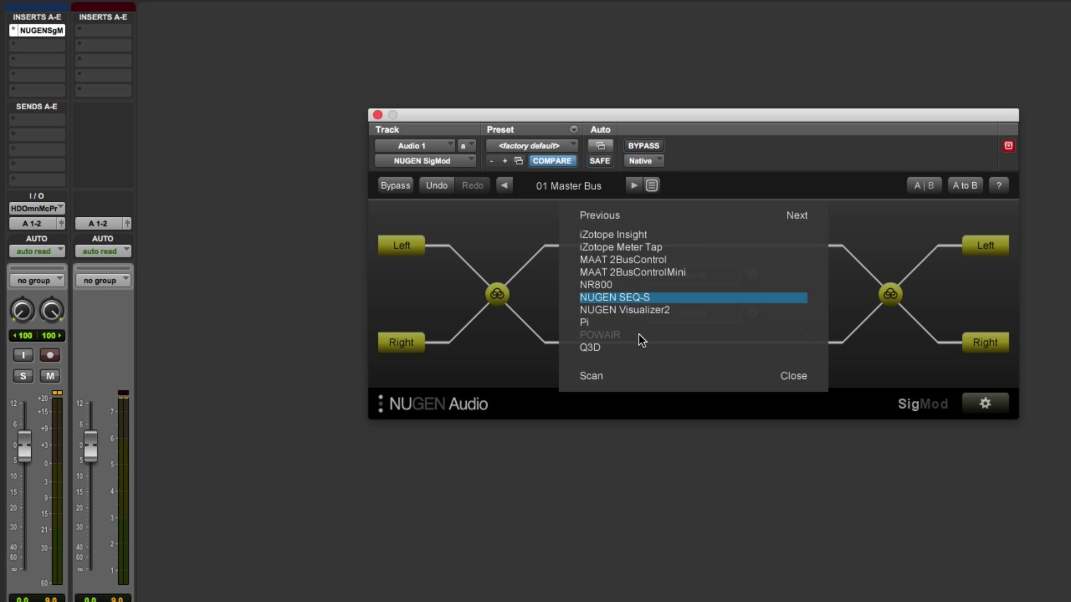
# Load NUGEN SEQ-S with the SigMod Demo 'HF Boost demo' preset, switch it on, and start playback
pyautogui.click(633, 297)
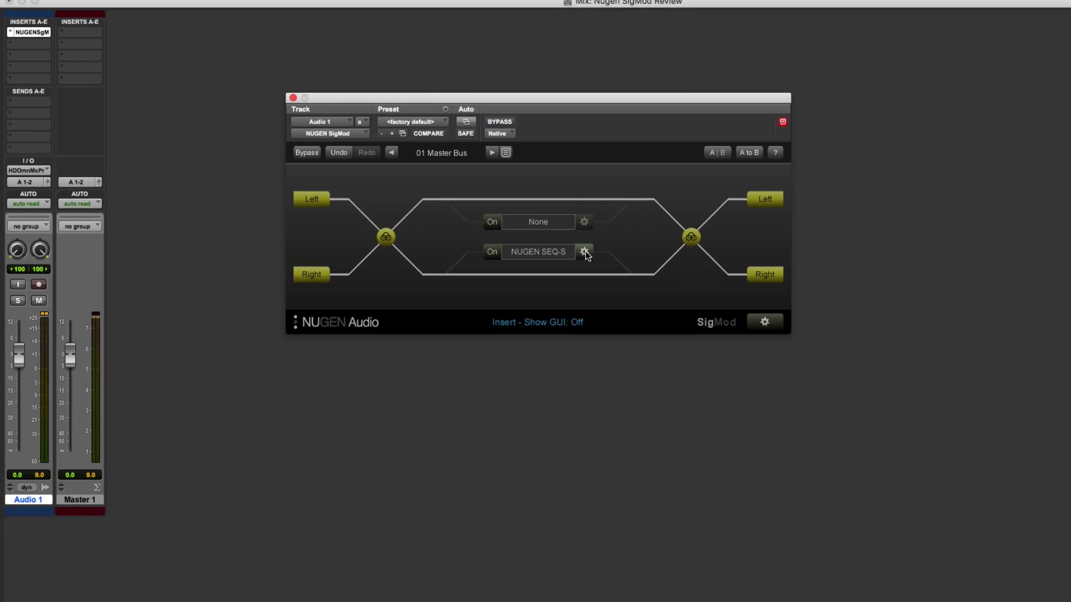
pyautogui.click(584, 252)
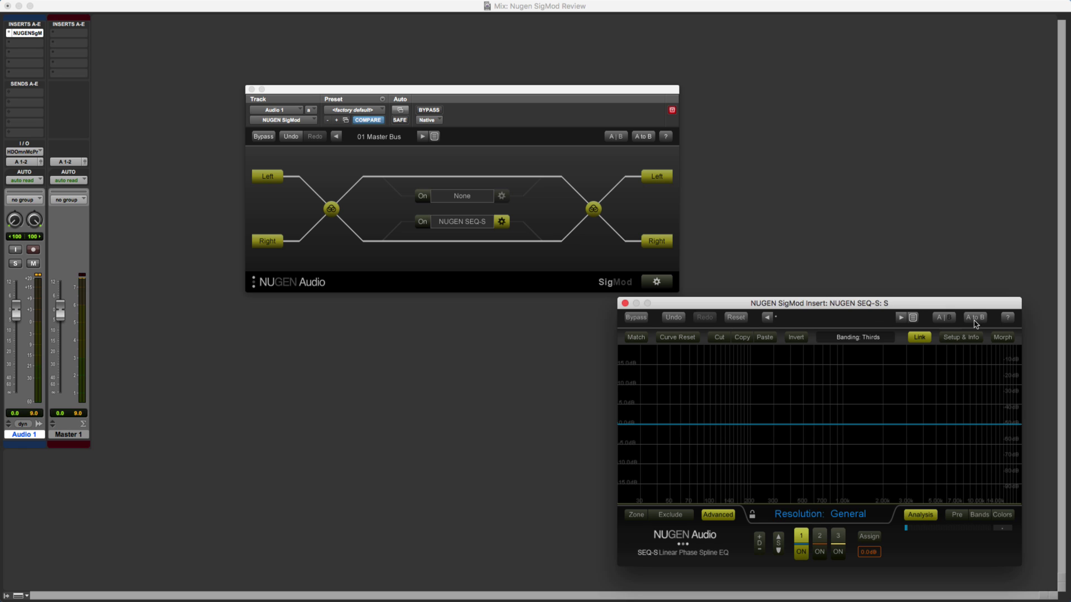
pyautogui.click(913, 318)
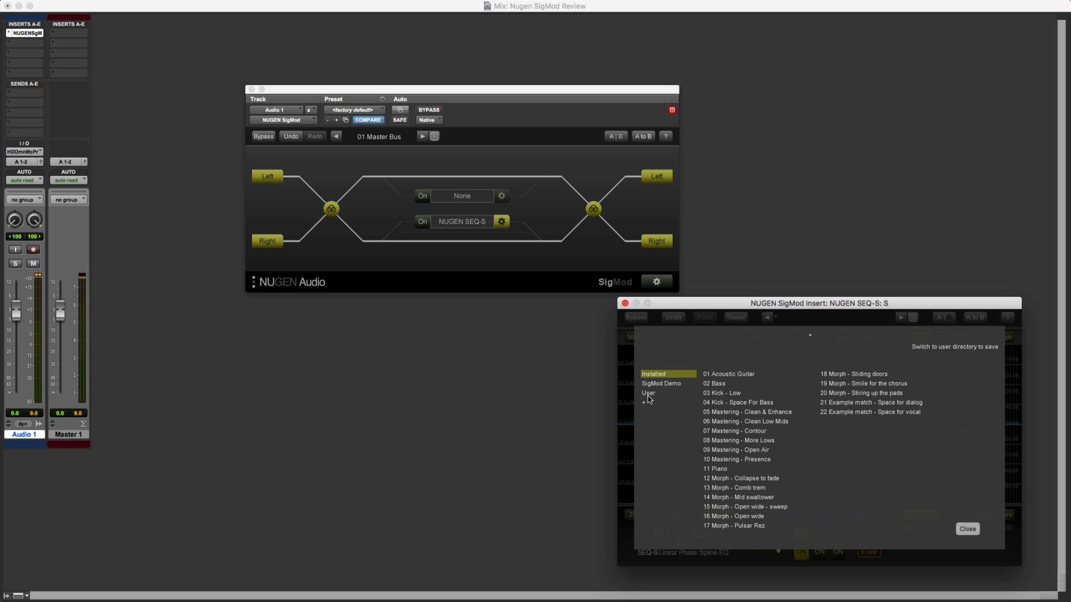
pyautogui.click(676, 385)
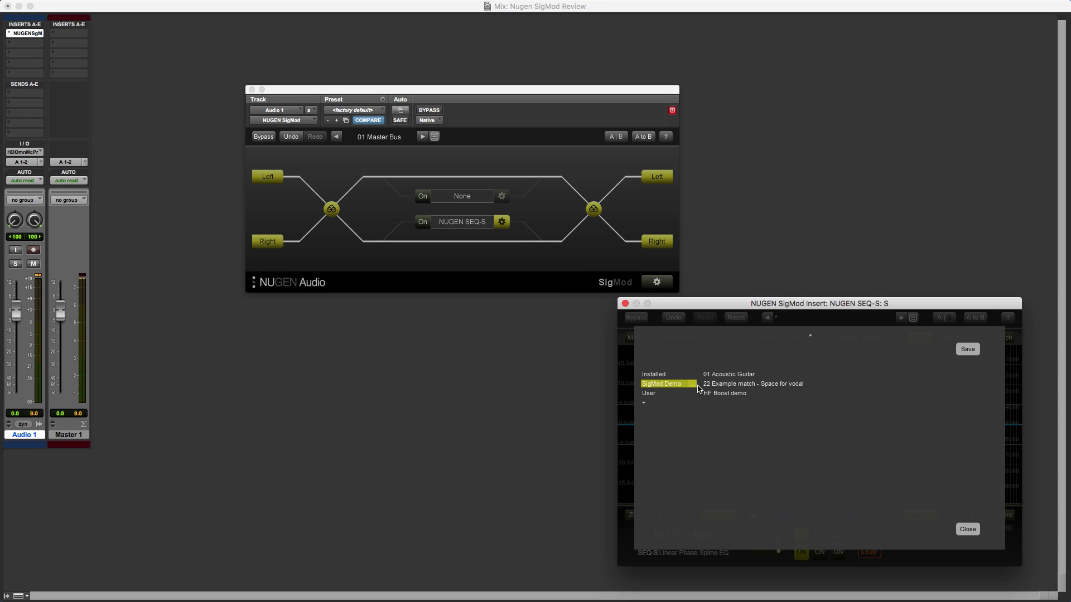
pyautogui.click(715, 394)
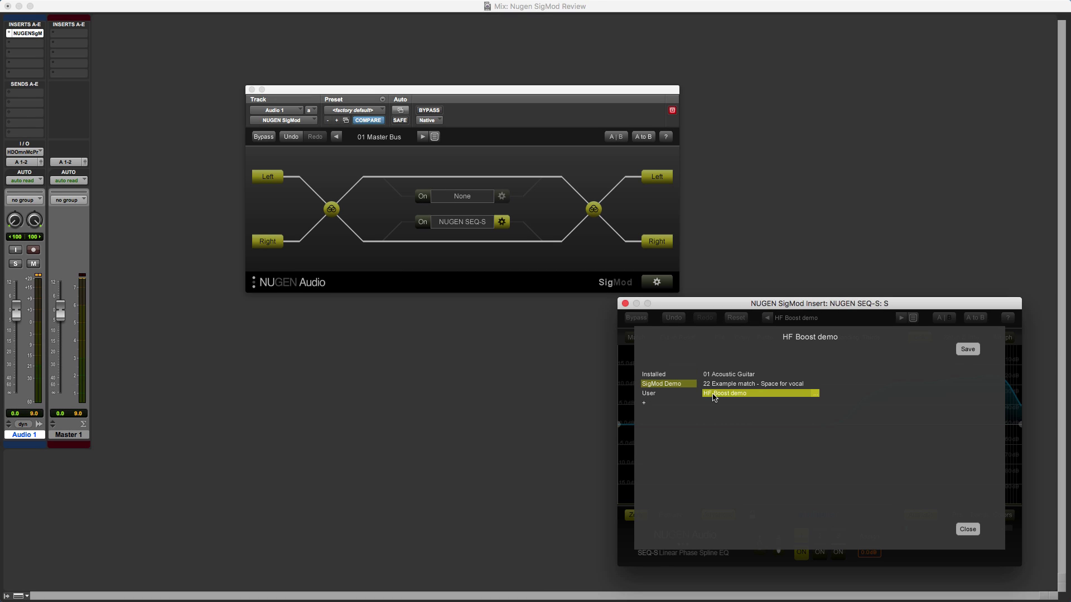
pyautogui.click(967, 529)
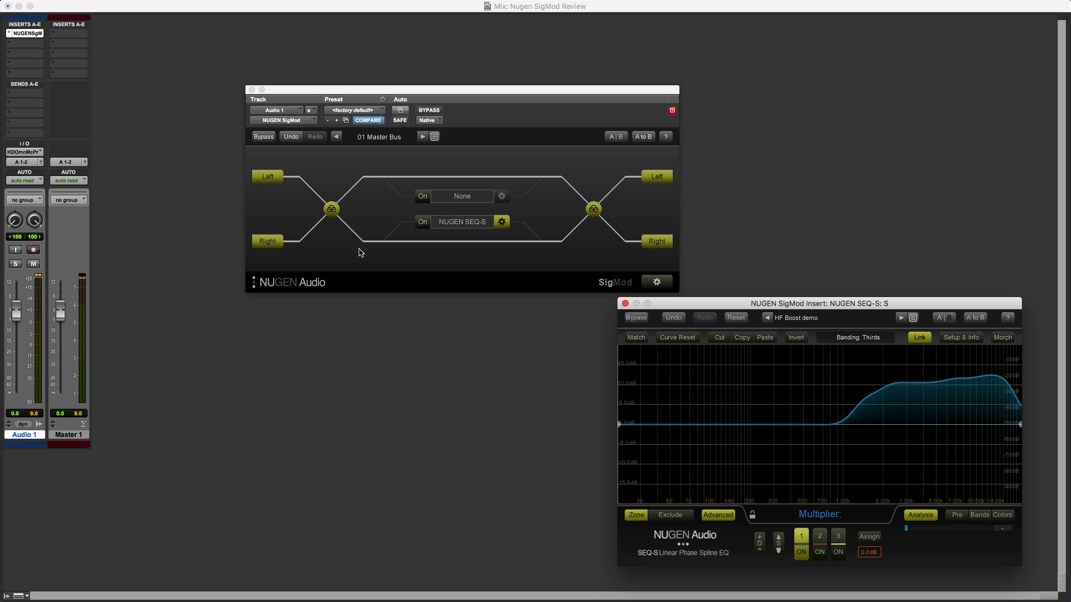
pyautogui.click(424, 225)
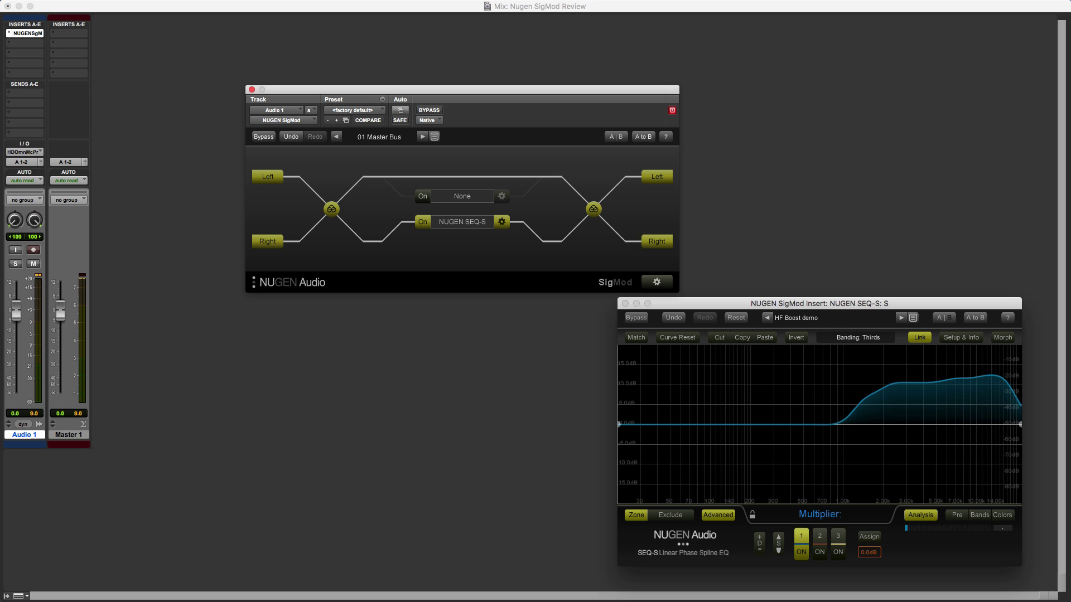
pyautogui.press('space')
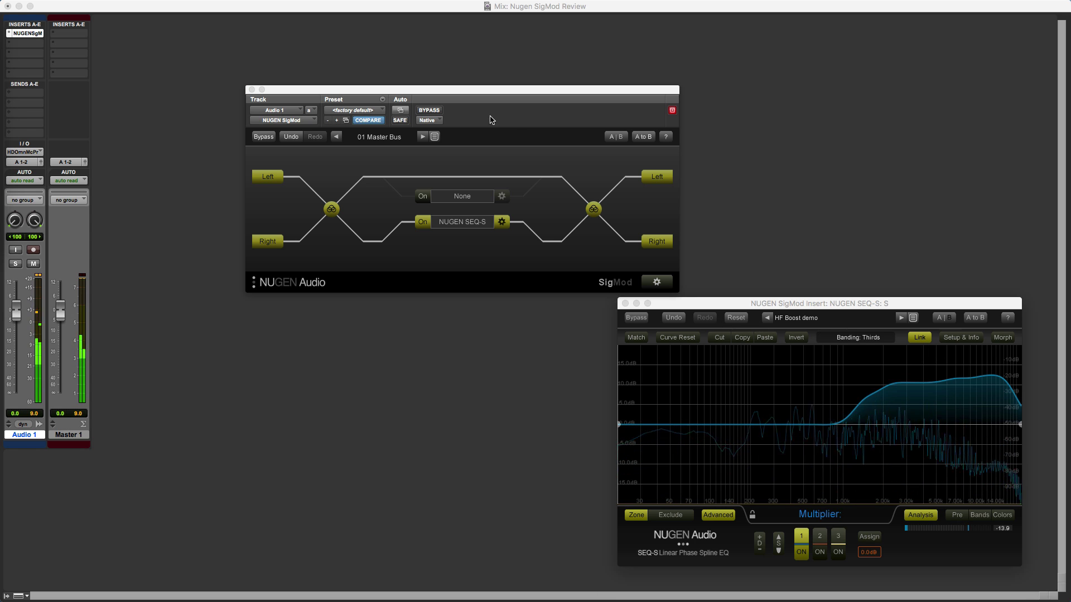
pyautogui.click(432, 115)
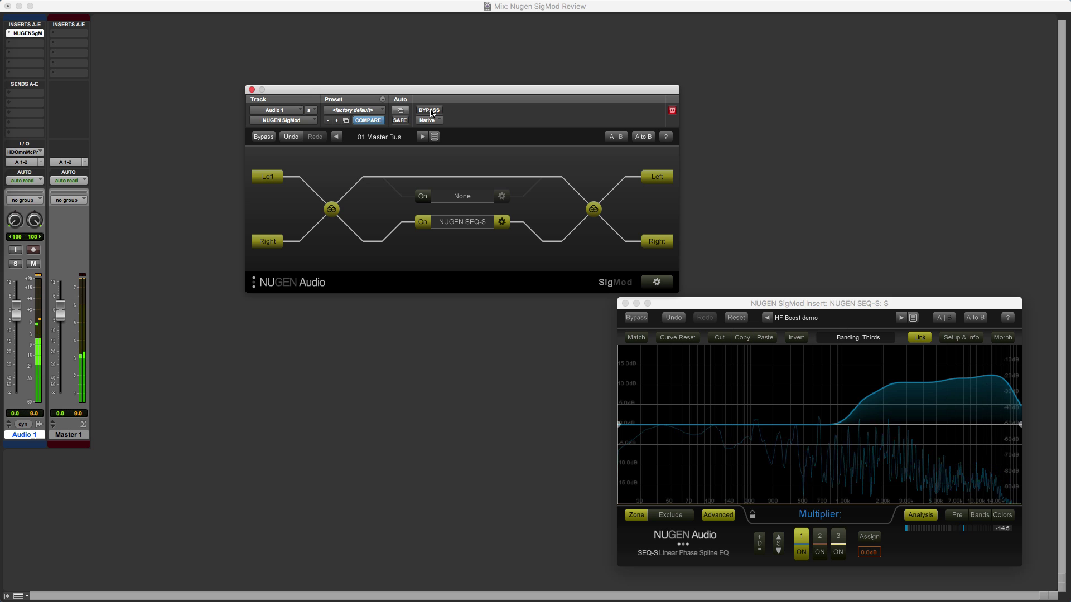
pyautogui.click(432, 113)
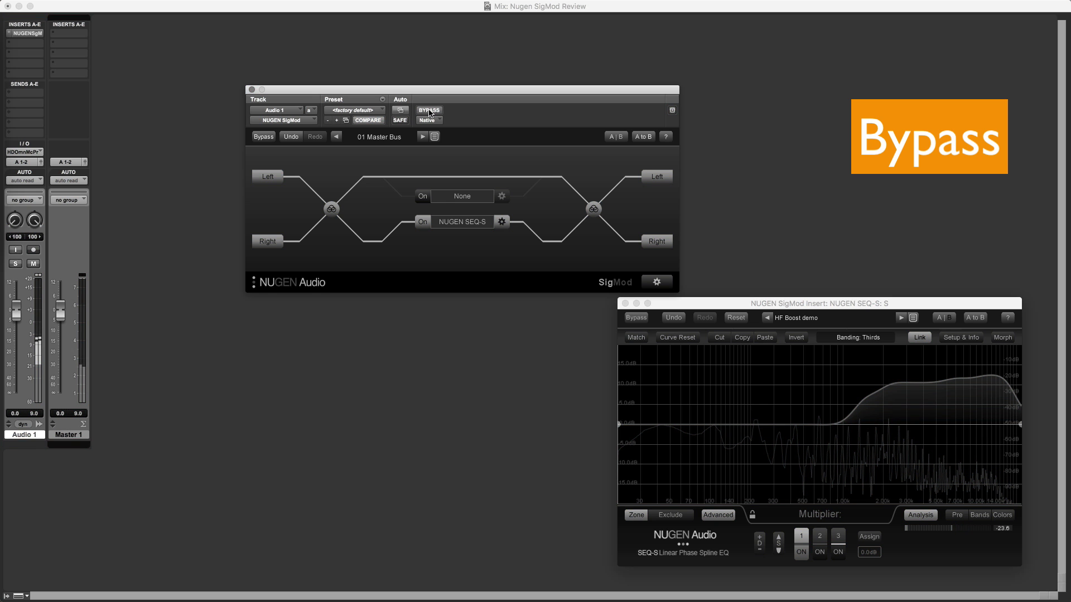
pyautogui.click(430, 112)
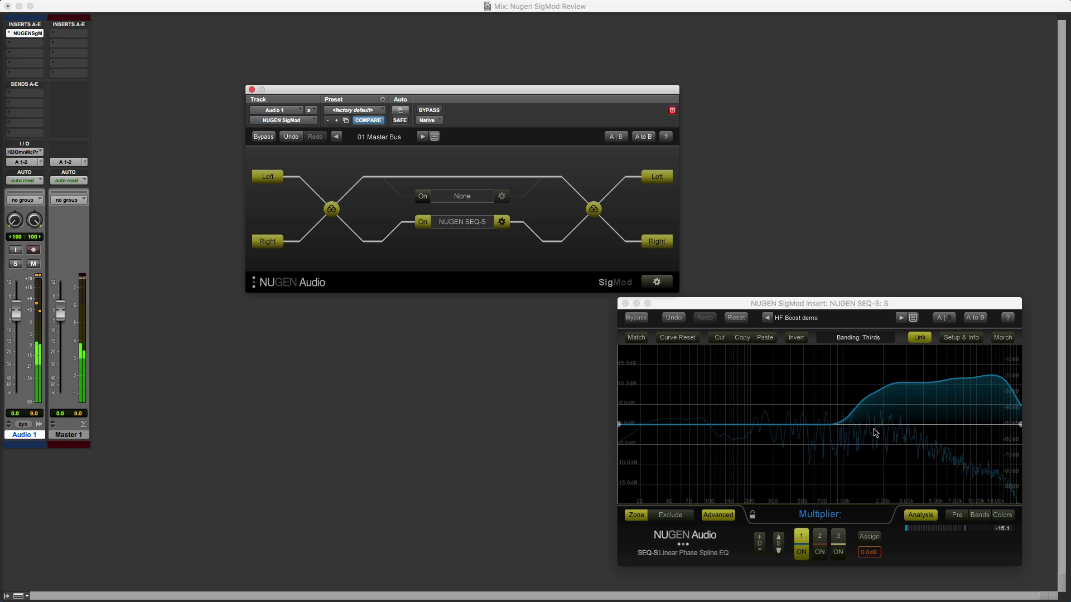
# Raise the SEQ-S Depth to 1.00, compare with bypass on and off, then stop playback
pyautogui.click(760, 539)
pyautogui.moveTo(761, 539)
pyautogui.mouseDown()
pyautogui.moveTo(756, 443)
pyautogui.moveTo(759, 547)
pyautogui.mouseUp()
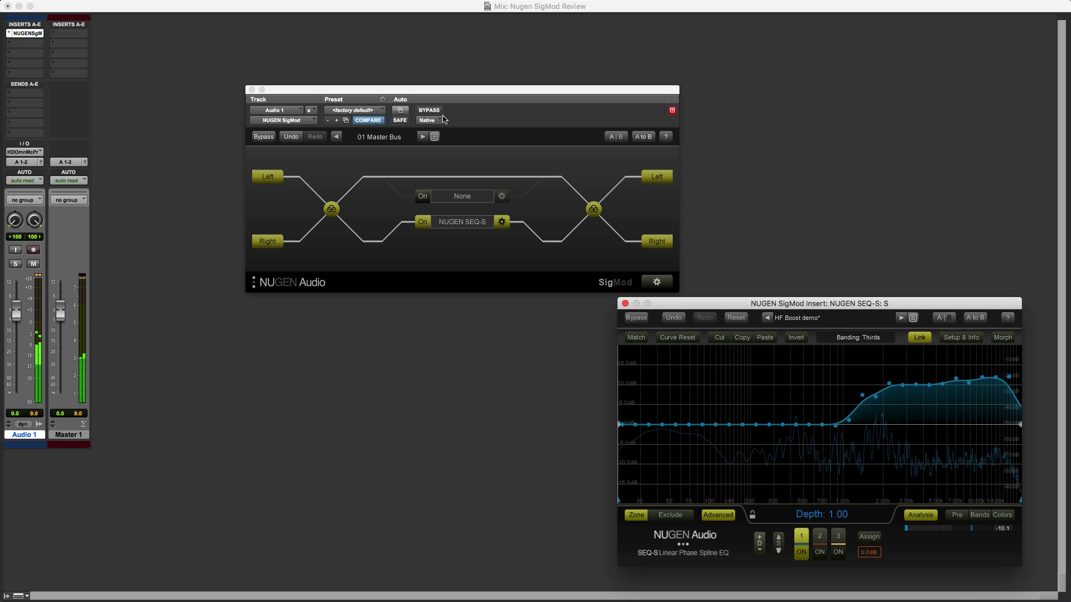
pyautogui.click(430, 110)
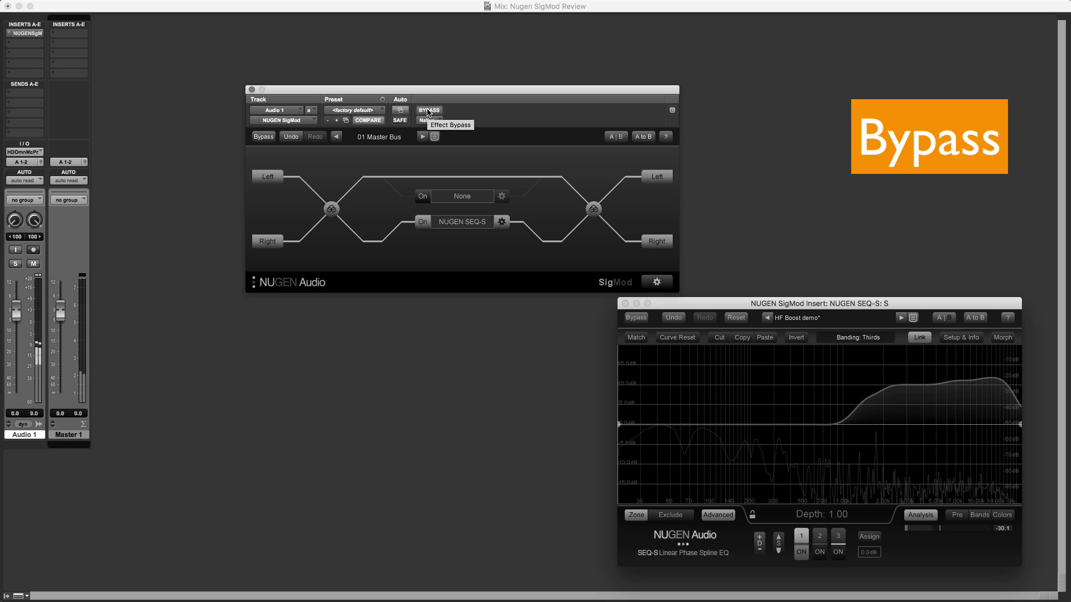
pyautogui.click(429, 111)
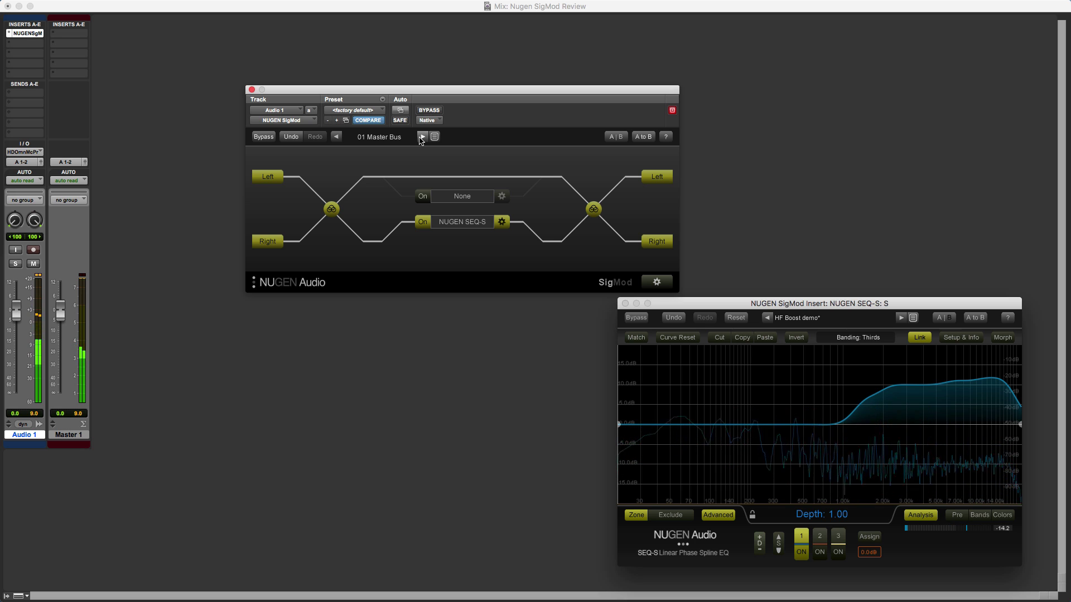
pyautogui.press('space')
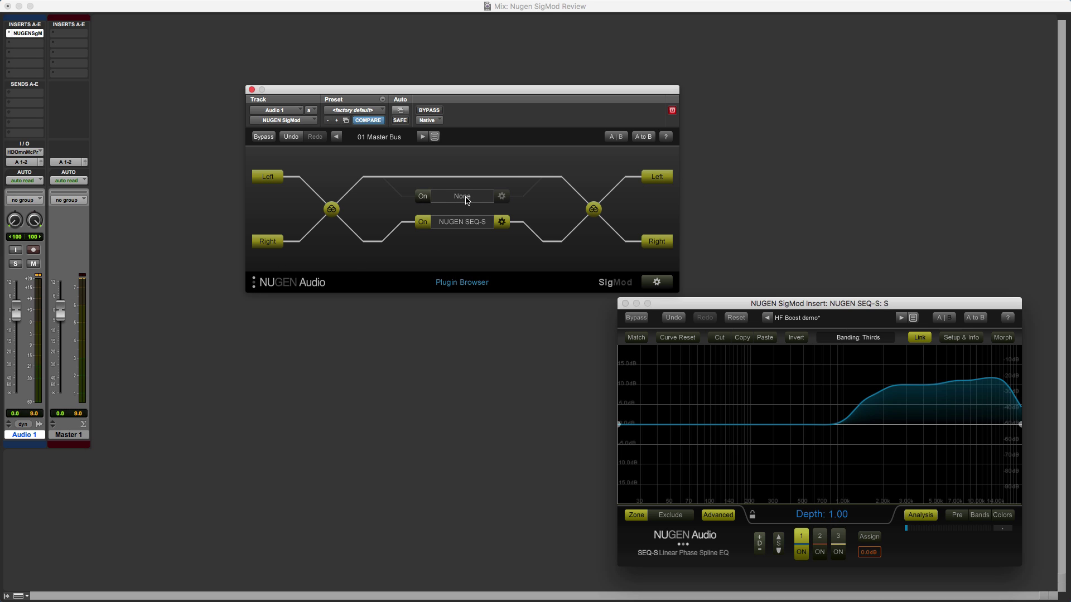
# Load Softube Focusing Equalizer into SigMod's Mid slot, open its window and switch it on
pyautogui.click(465, 197)
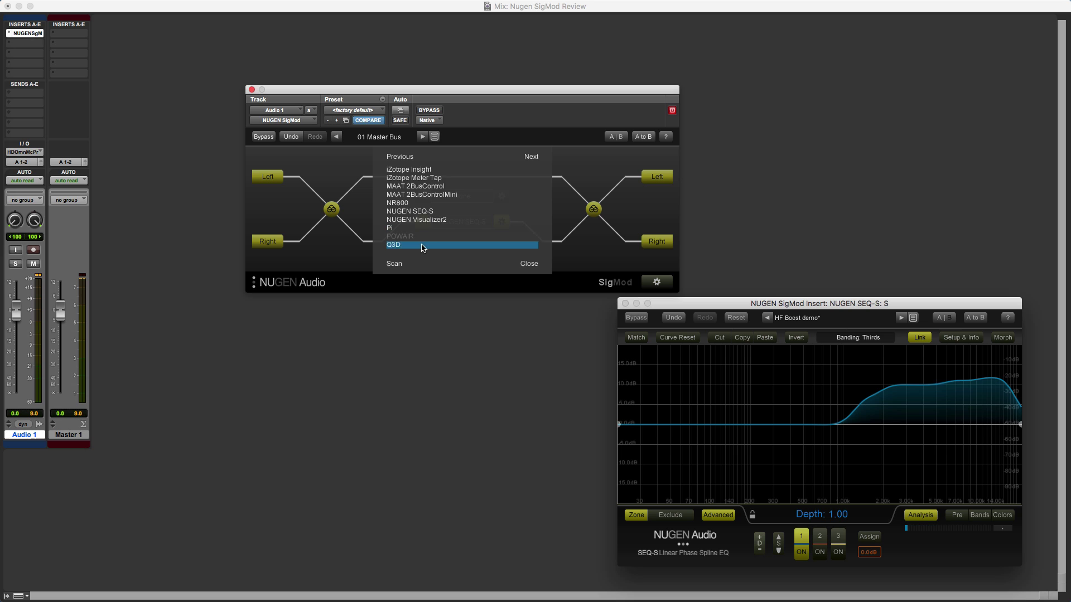
pyautogui.click(524, 160)
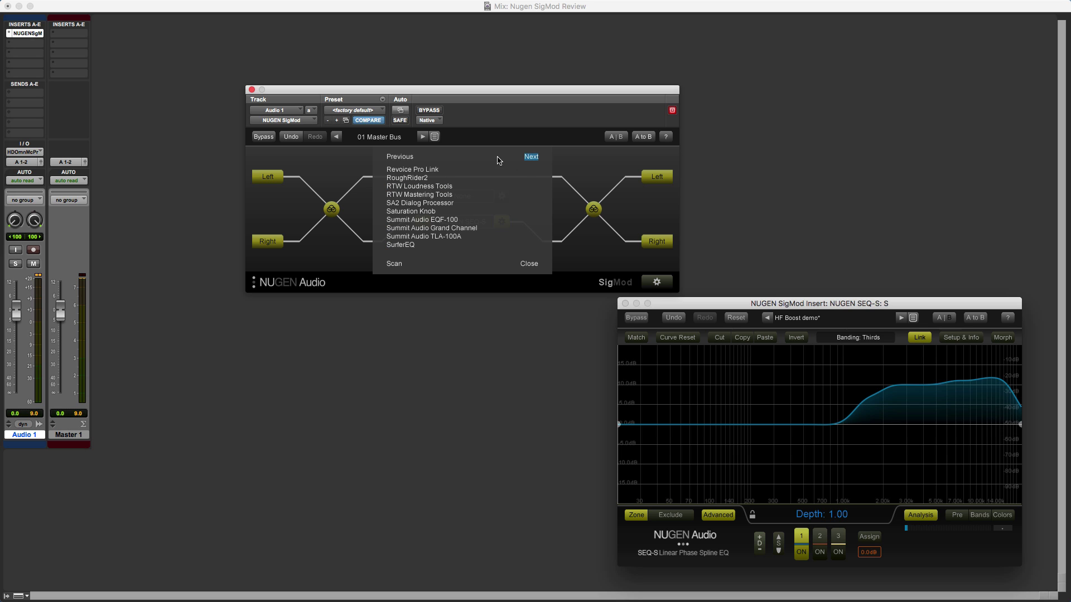
pyautogui.click(394, 159)
pyautogui.click(394, 159)
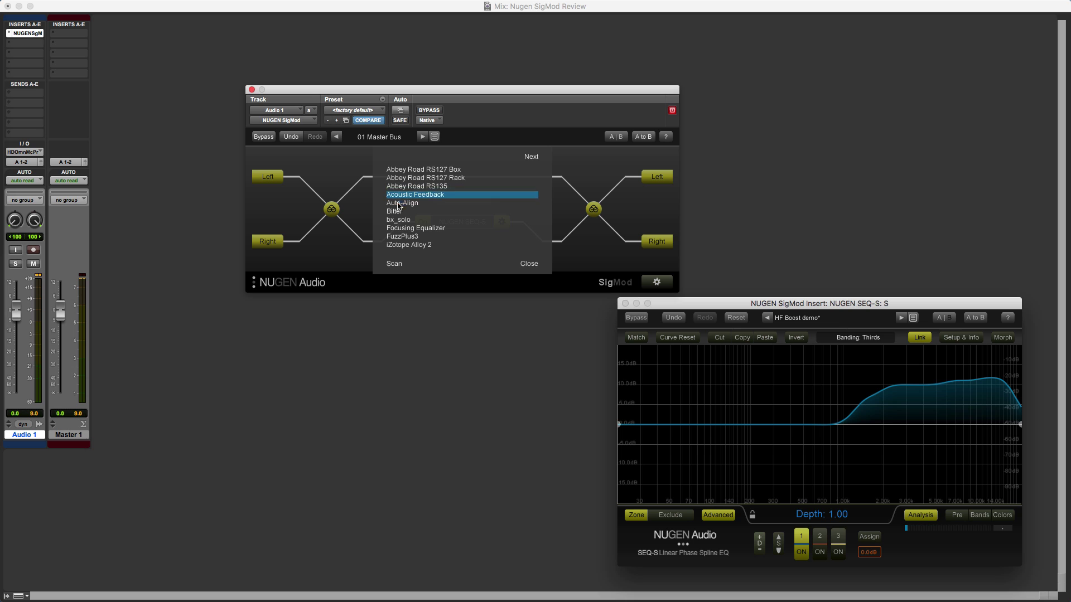
pyautogui.click(410, 229)
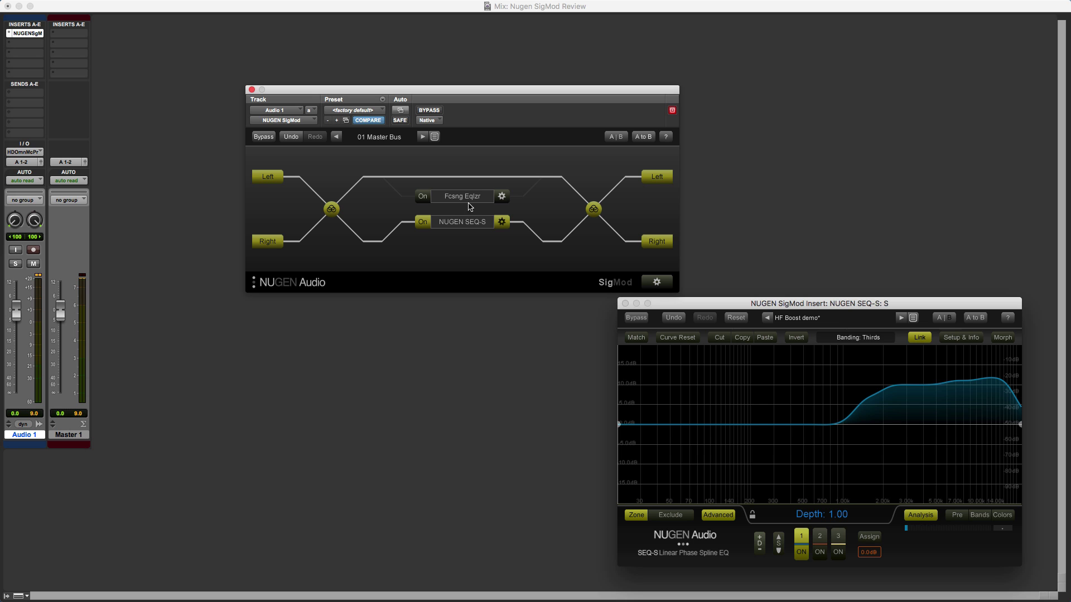
pyautogui.click(500, 197)
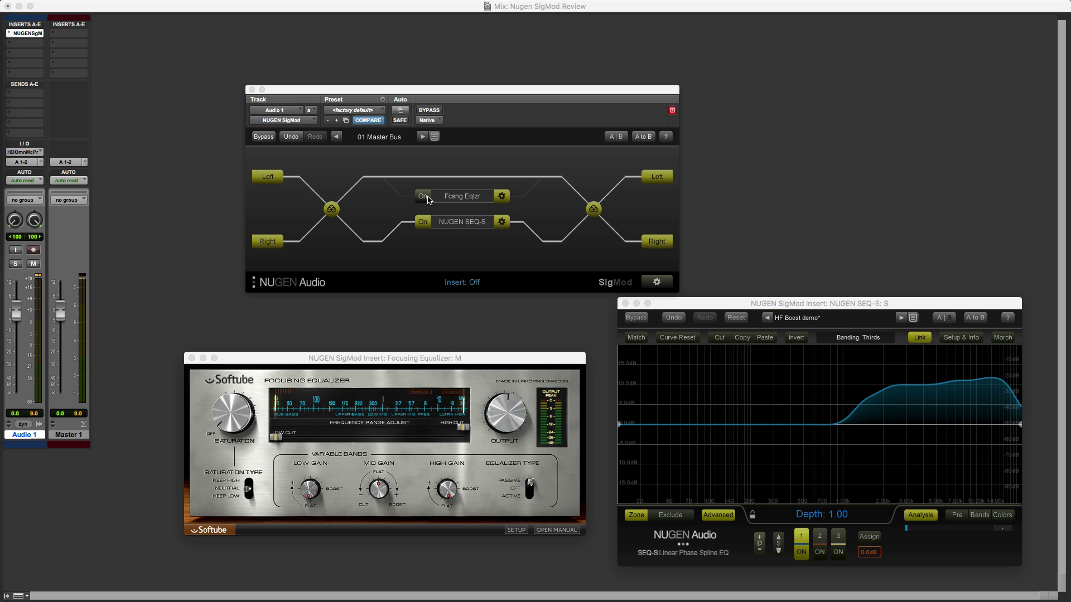
pyautogui.click(427, 197)
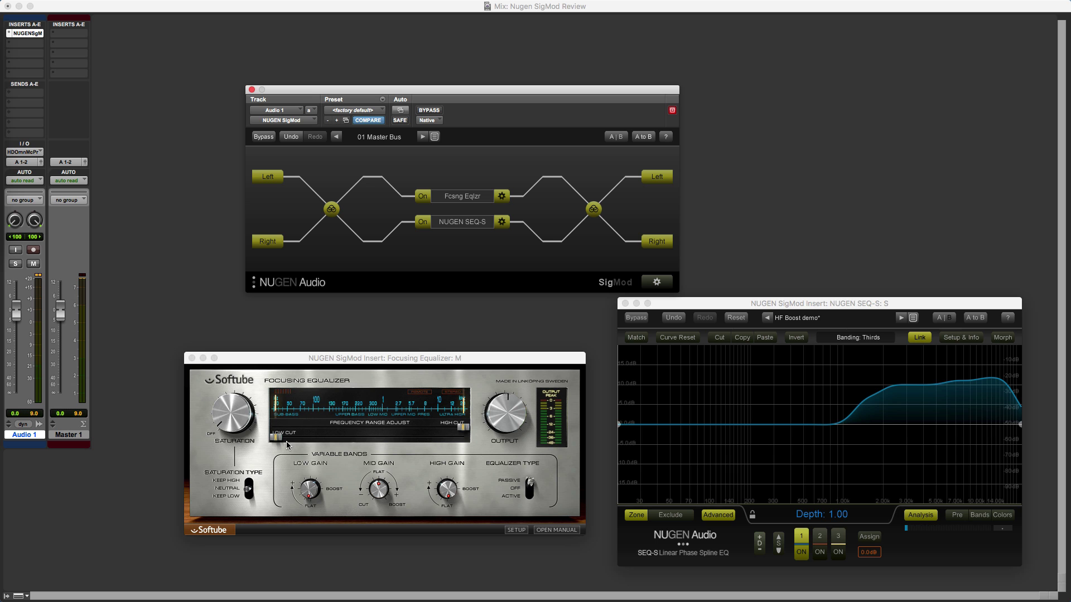
# Start playback and raise the Focusing Equalizer's Saturation to about 2.7
pyautogui.press('space')
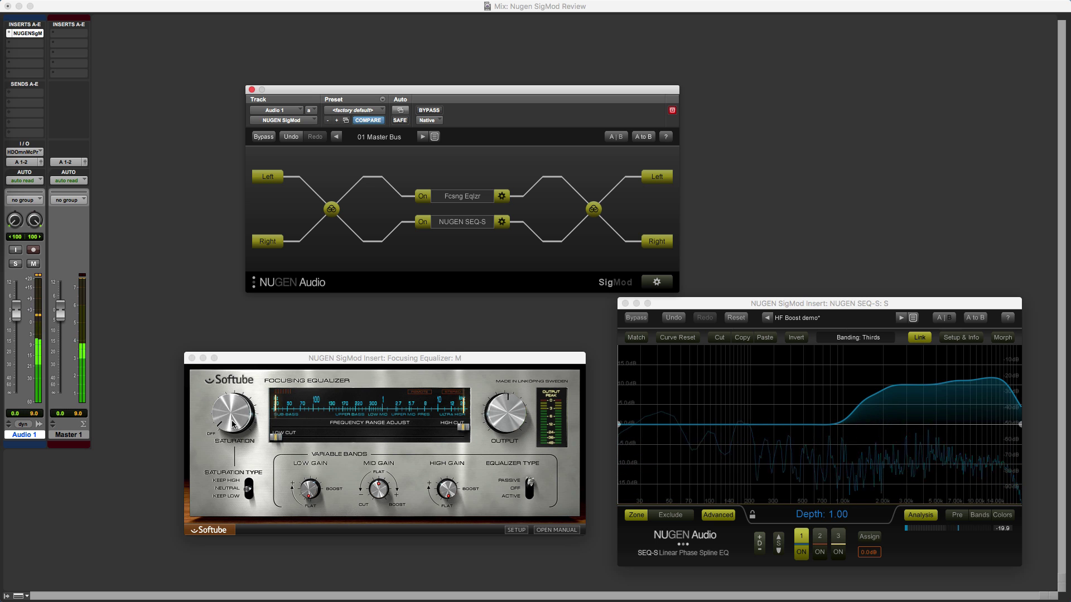
pyautogui.click(232, 424)
pyautogui.scroll(4, 233, 424)
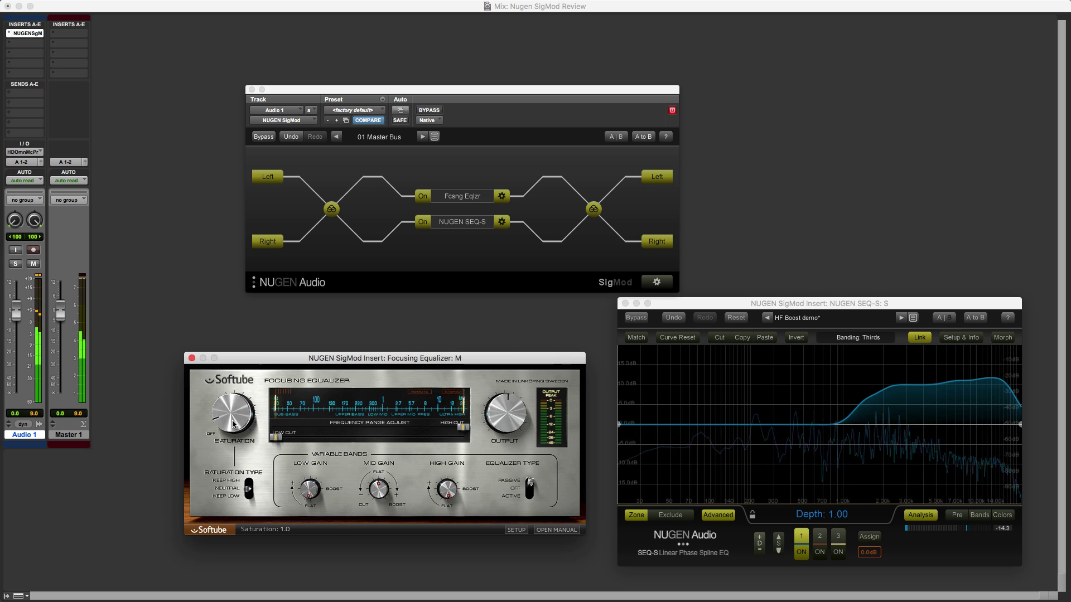
pyautogui.scroll(5, 233, 423)
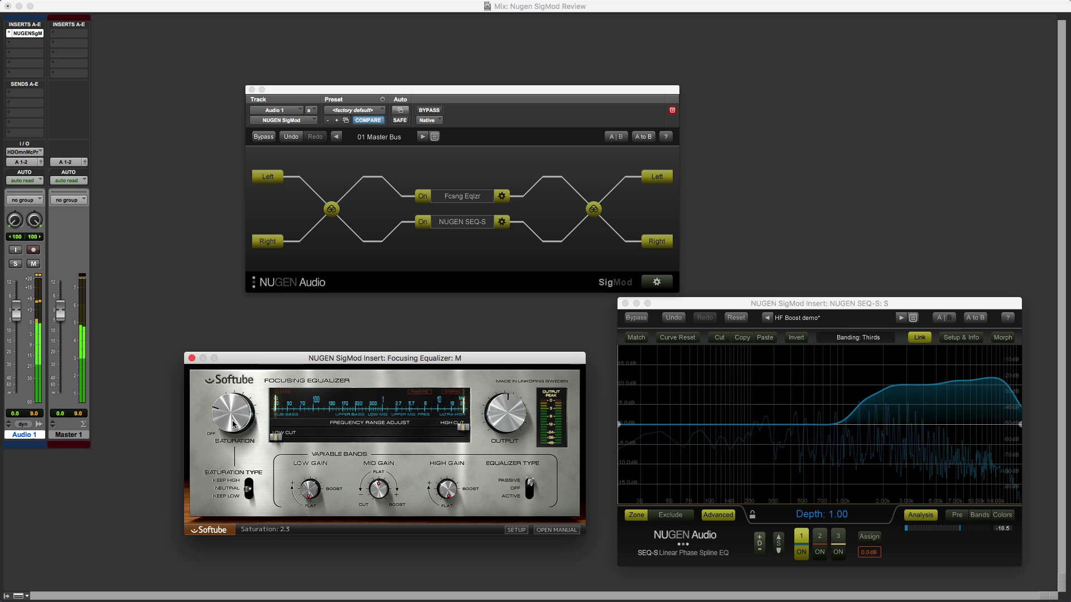
pyautogui.scroll(1, 233, 424)
pyautogui.scroll(1, 234, 424)
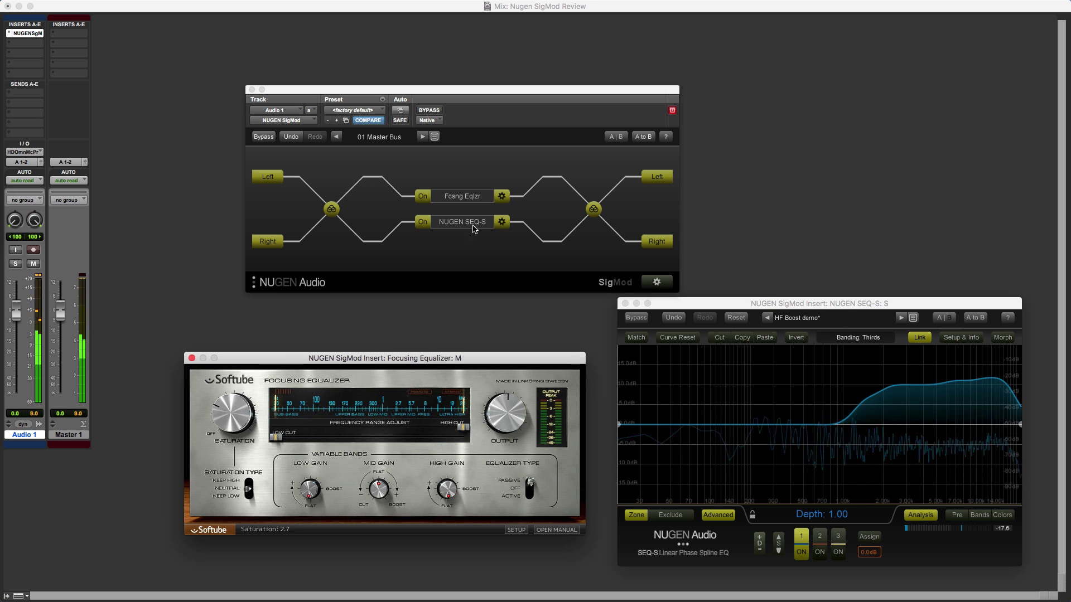
# Switch off SEQ-S and replace it with the Abbey Road RS127 Box in the Side slot
pyautogui.click(425, 223)
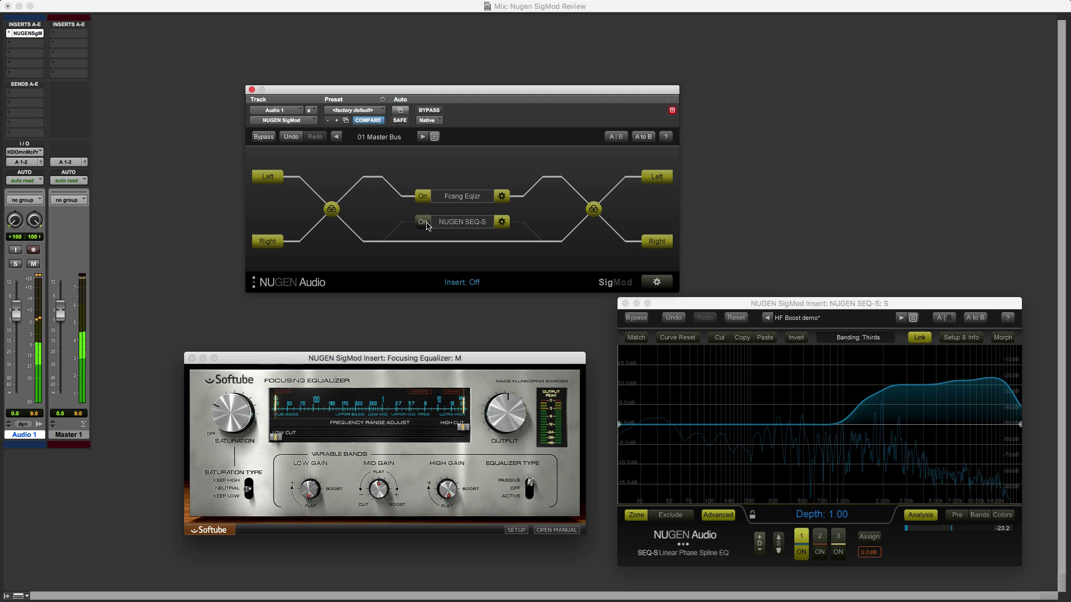
pyautogui.click(444, 223)
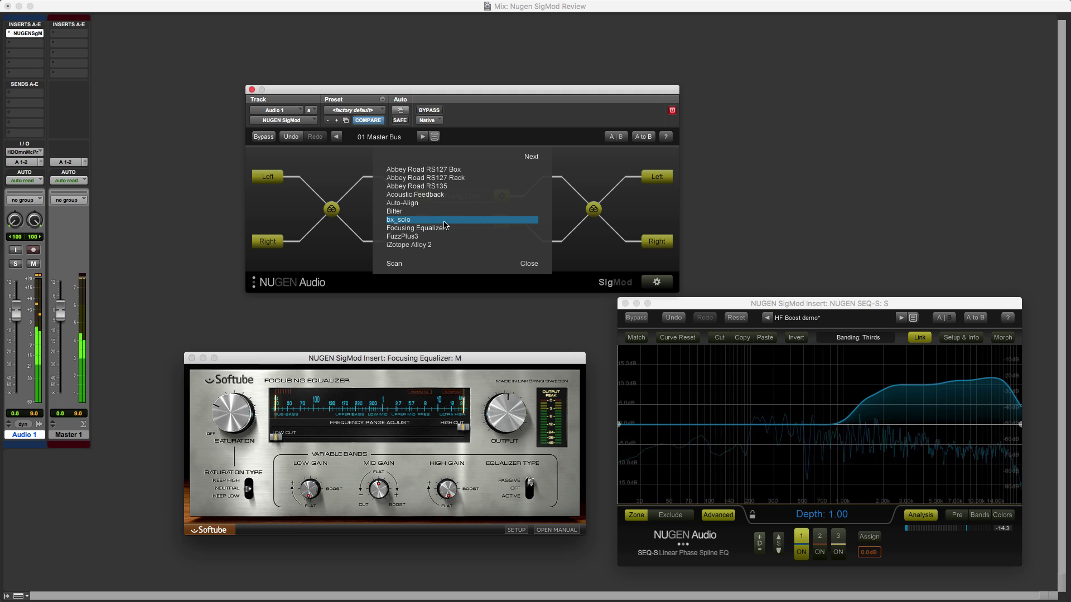
pyautogui.click(442, 170)
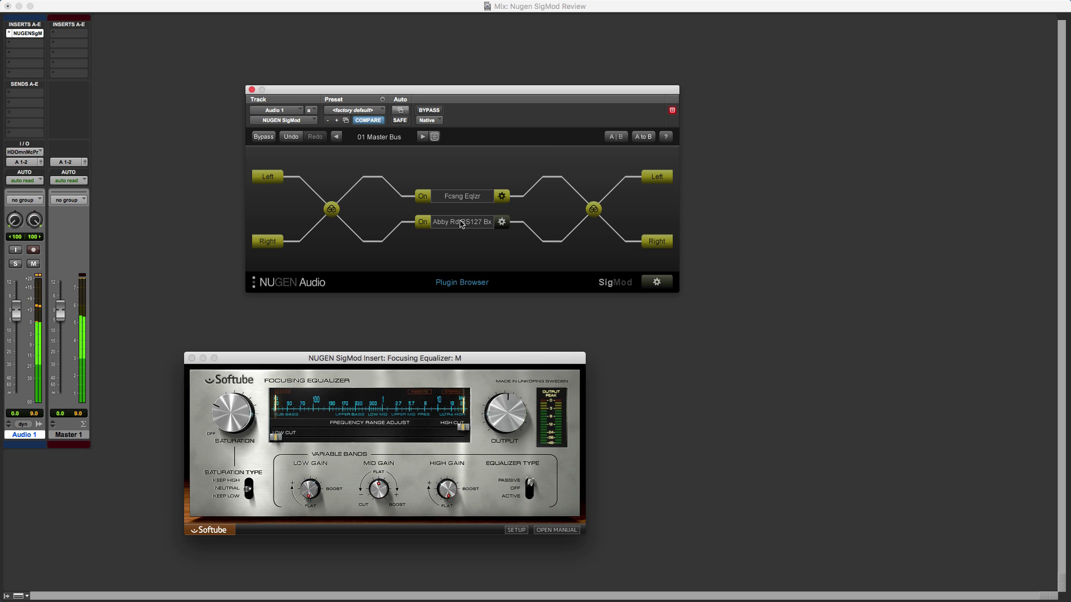
pyautogui.click(461, 225)
pyautogui.click(527, 264)
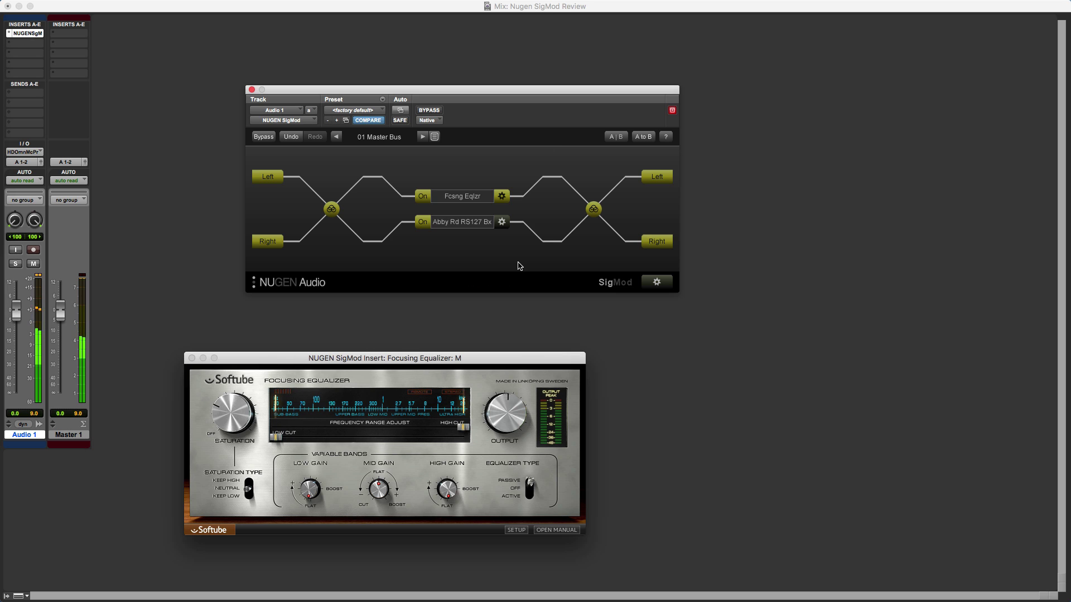
# Set the RS127 Box brilliance gain to +8 dB at a frequency of 10 kHz
pyautogui.click(502, 222)
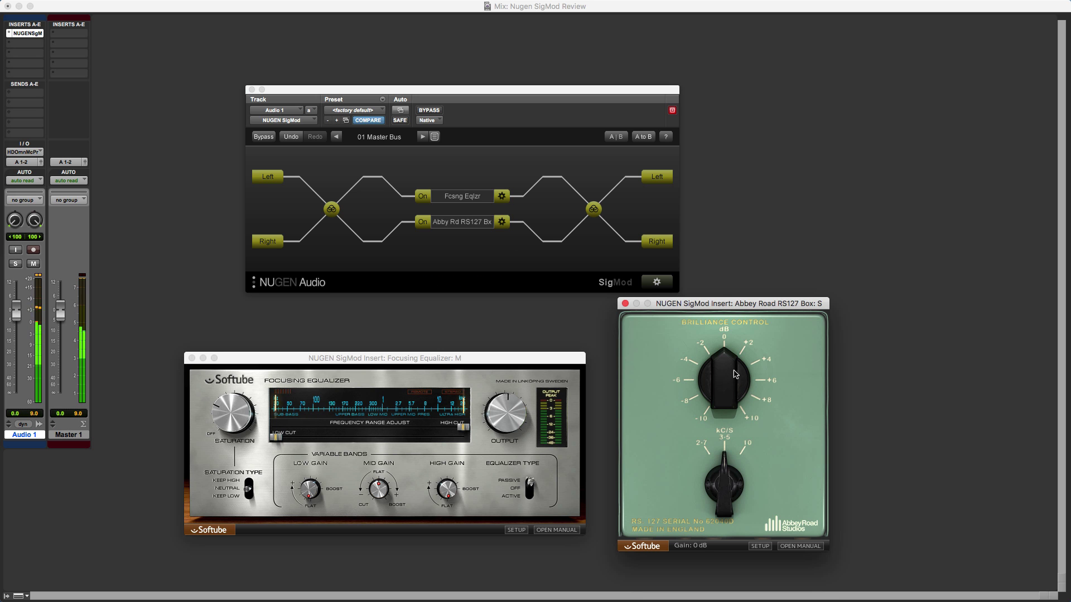
pyautogui.scroll(3, 733, 372)
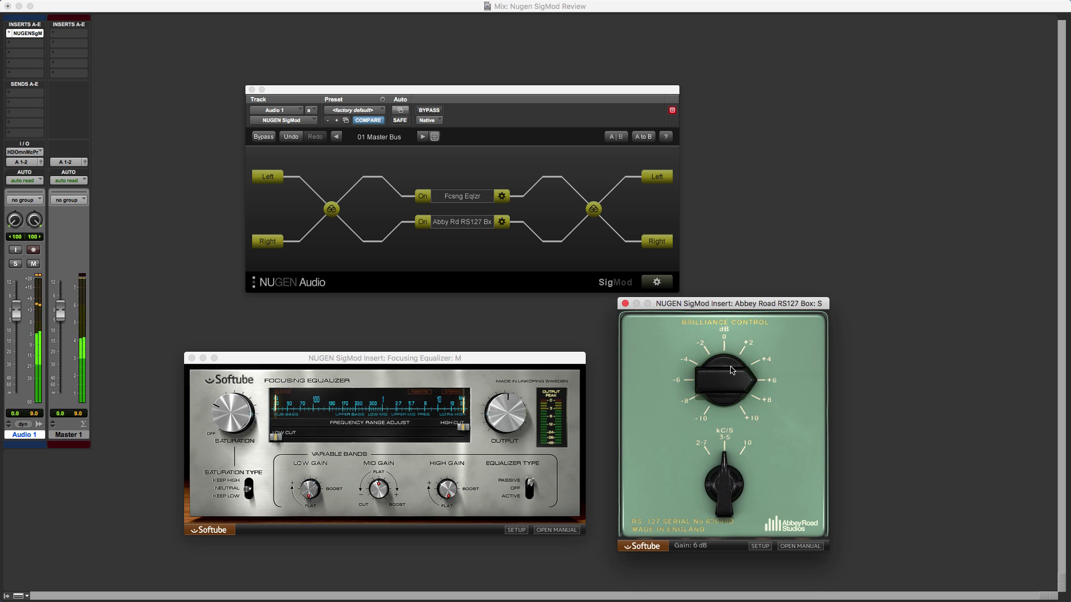
pyautogui.moveTo(732, 370); pyautogui.dragTo(728, 398)
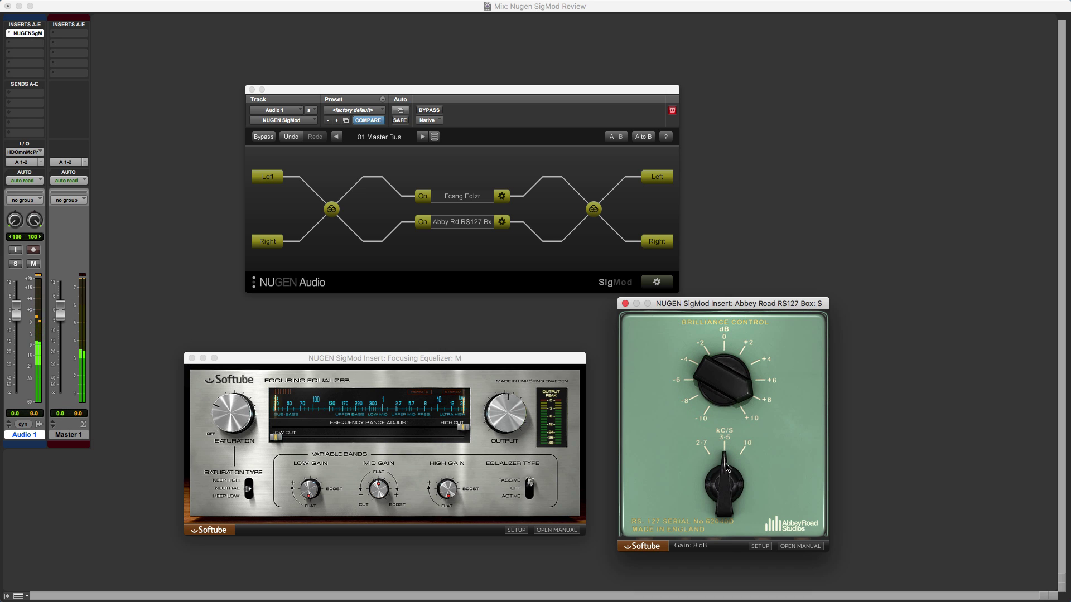
pyautogui.scroll(3, 726, 467)
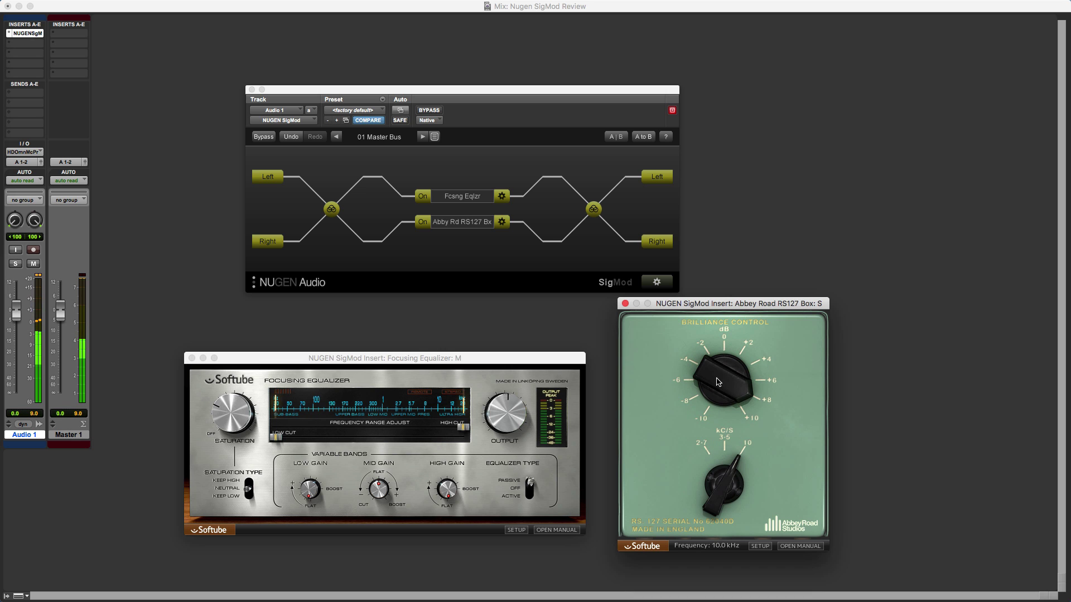
pyautogui.scroll(-9, 717, 382)
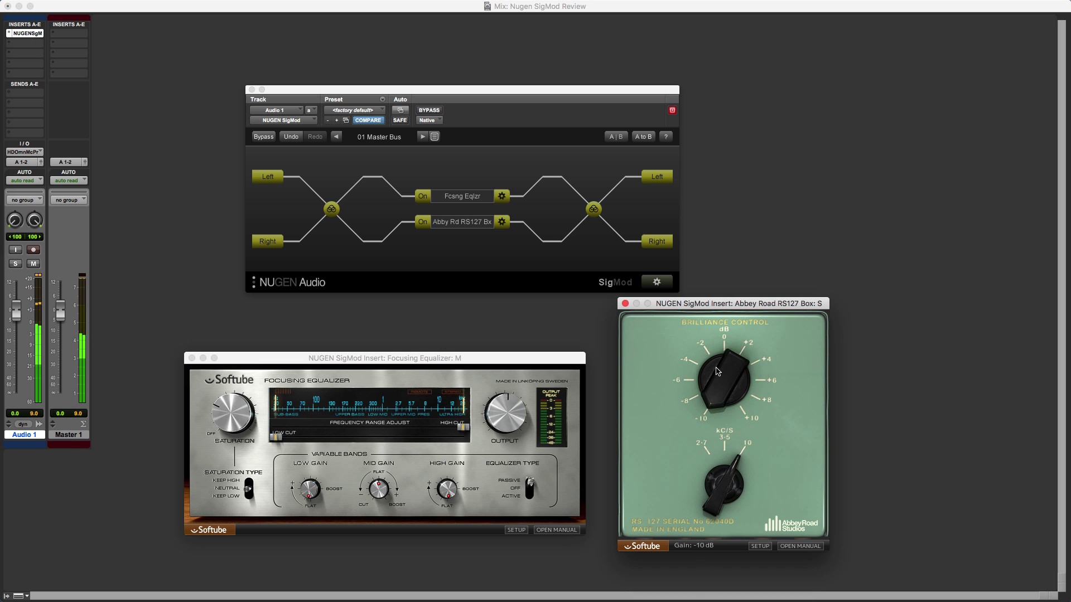
pyautogui.scroll(9, 717, 370)
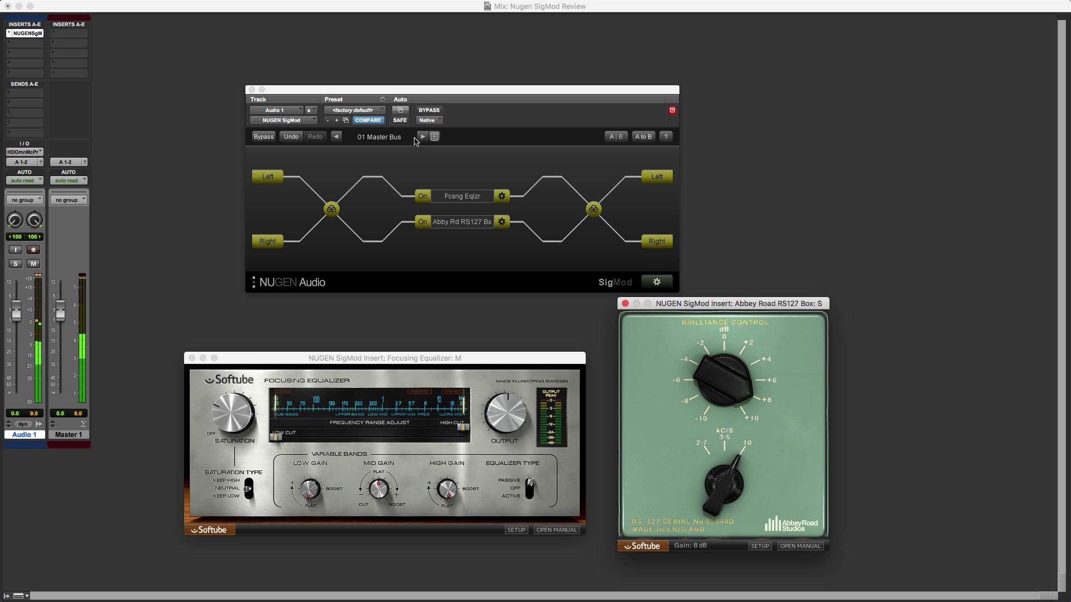
pyautogui.click(432, 115)
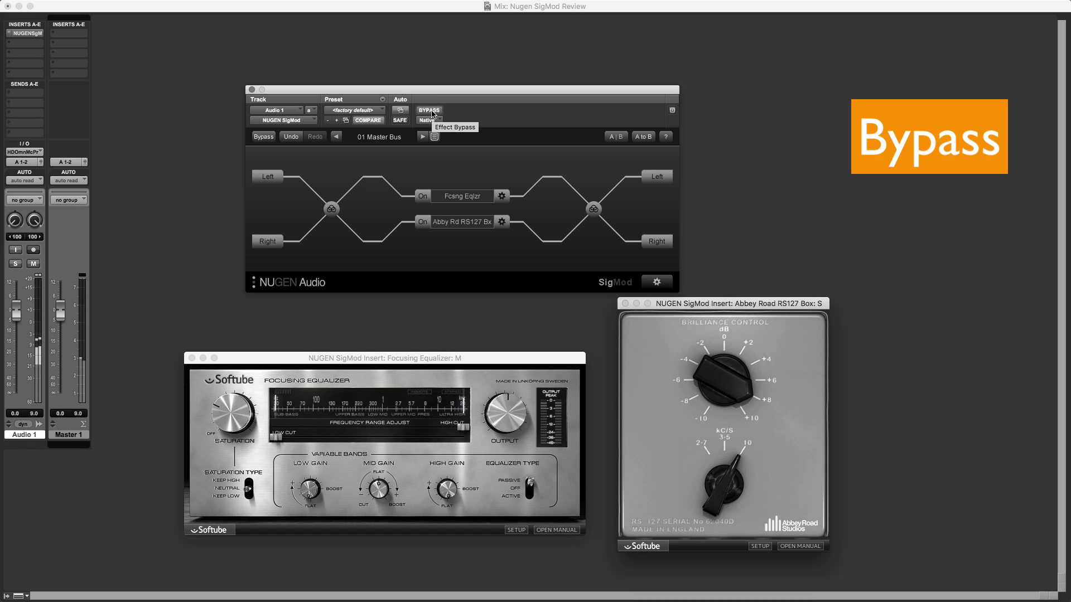
pyautogui.click(432, 115)
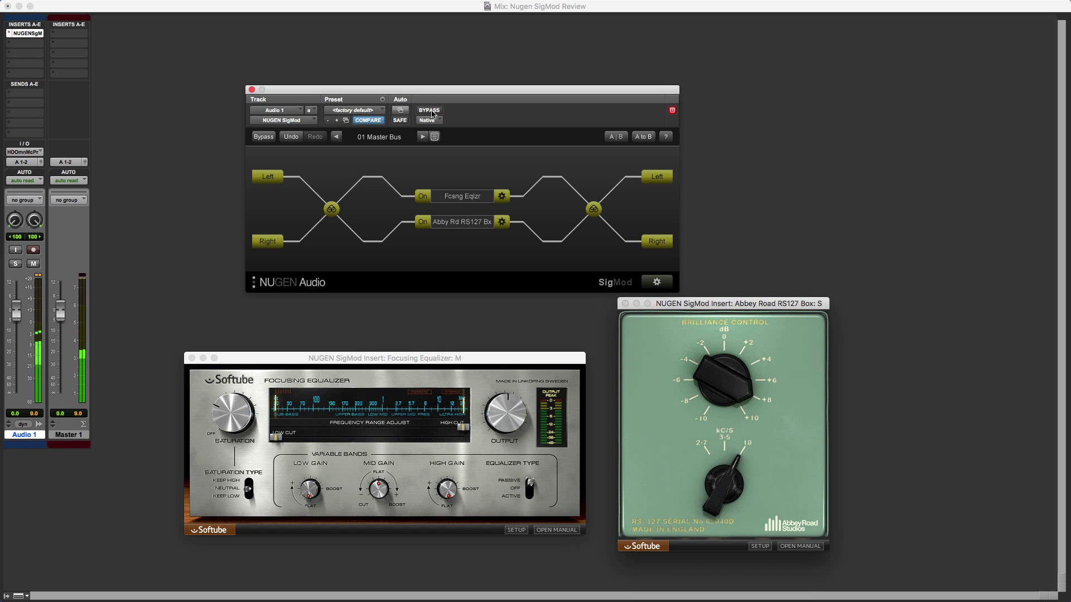
pyautogui.click(432, 115)
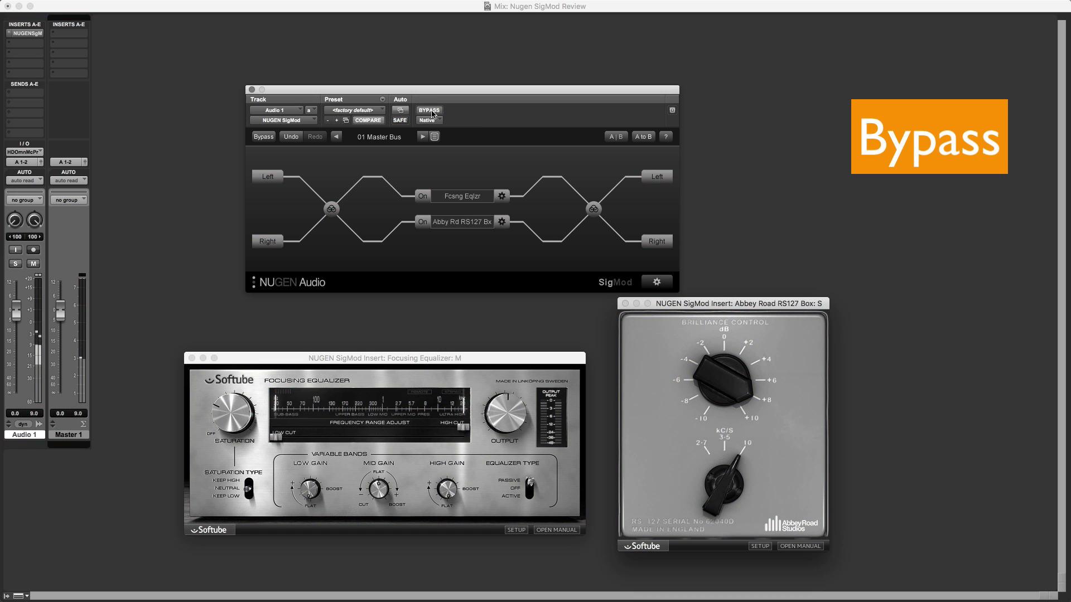
pyautogui.click(432, 114)
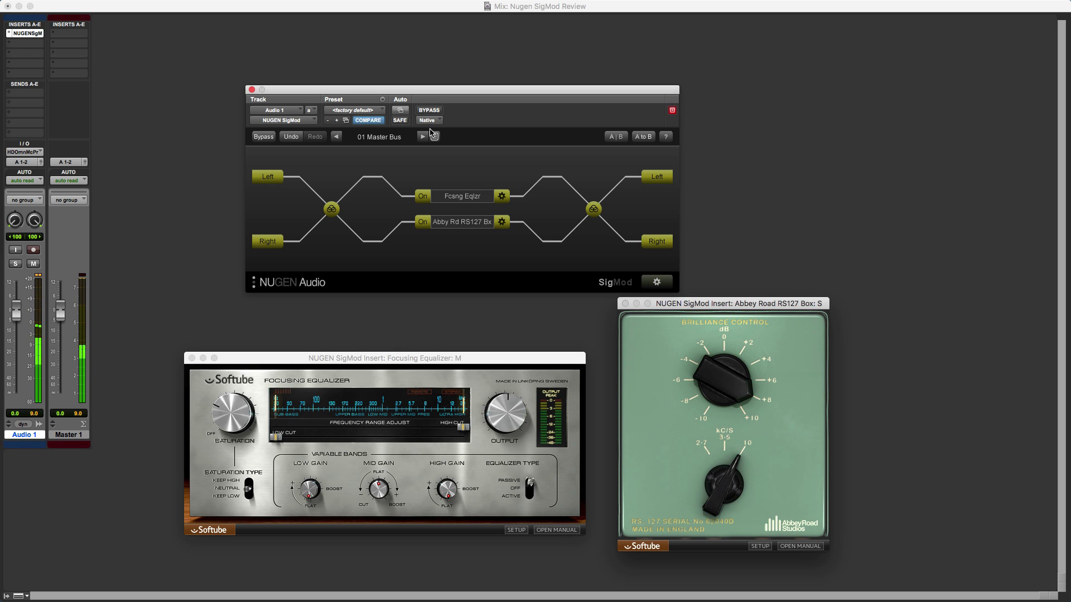